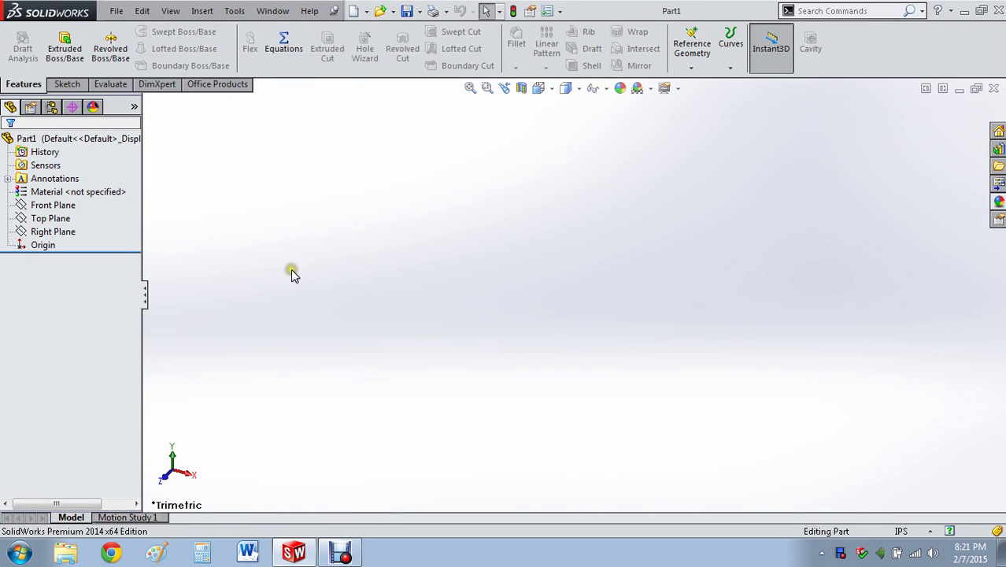
# Bring up the sketching tools for the new empty part Part1
pyautogui.click(237, 234)
pyautogui.click(67, 85)
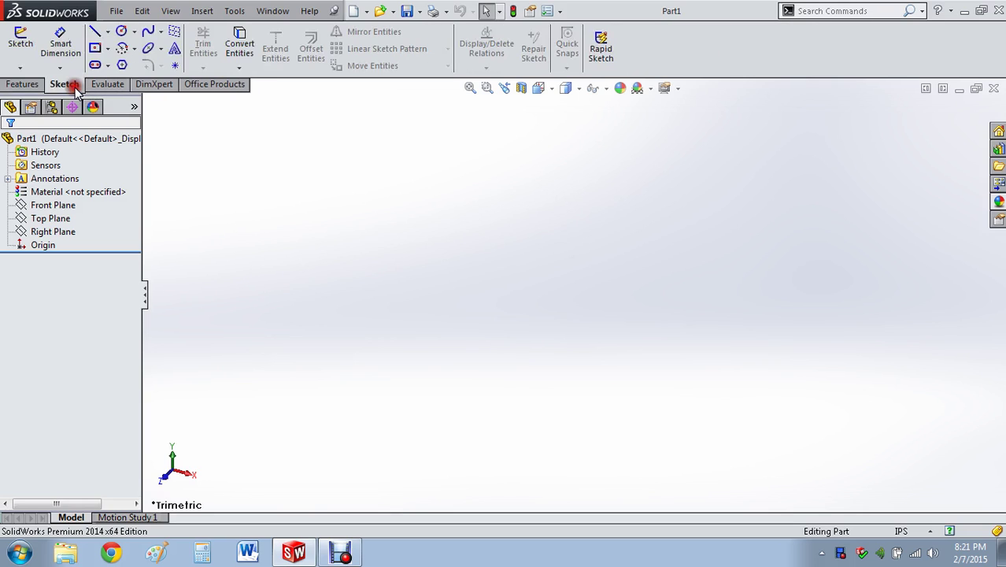
# Draw a center rectangle on the Top Plane, centred at the origin
pyautogui.click(95, 49)
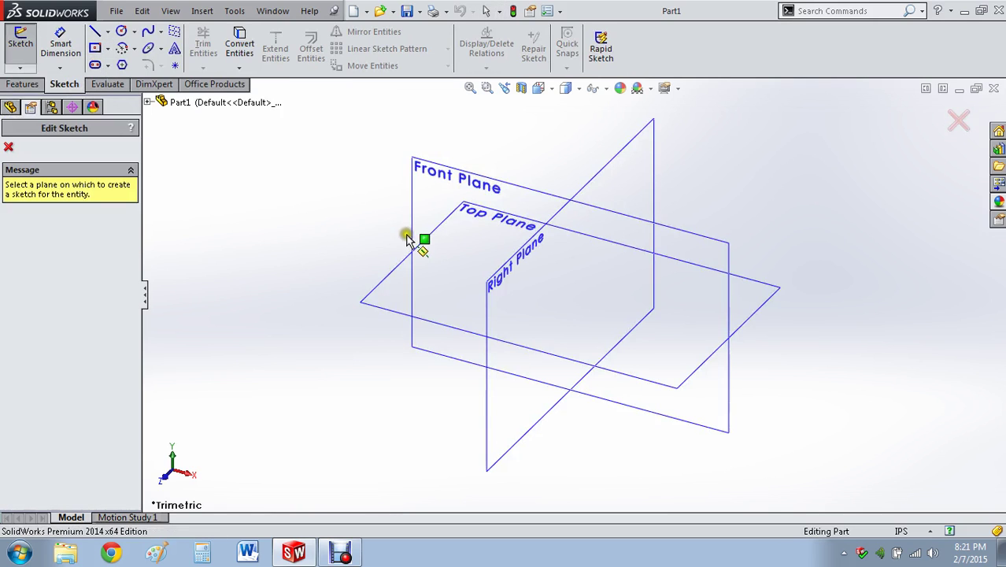
pyautogui.click(381, 299)
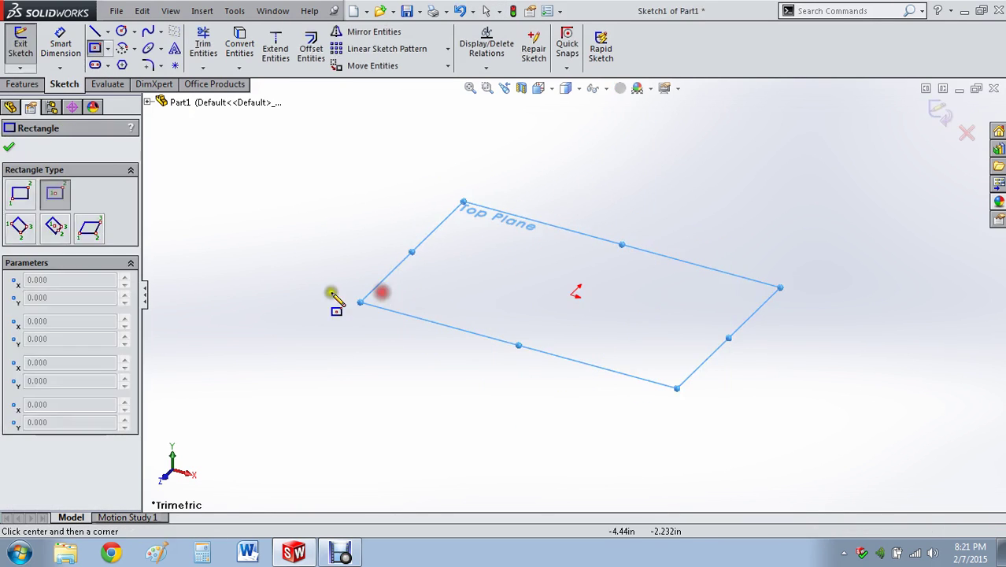
pyautogui.click(570, 294)
pyautogui.click(499, 311)
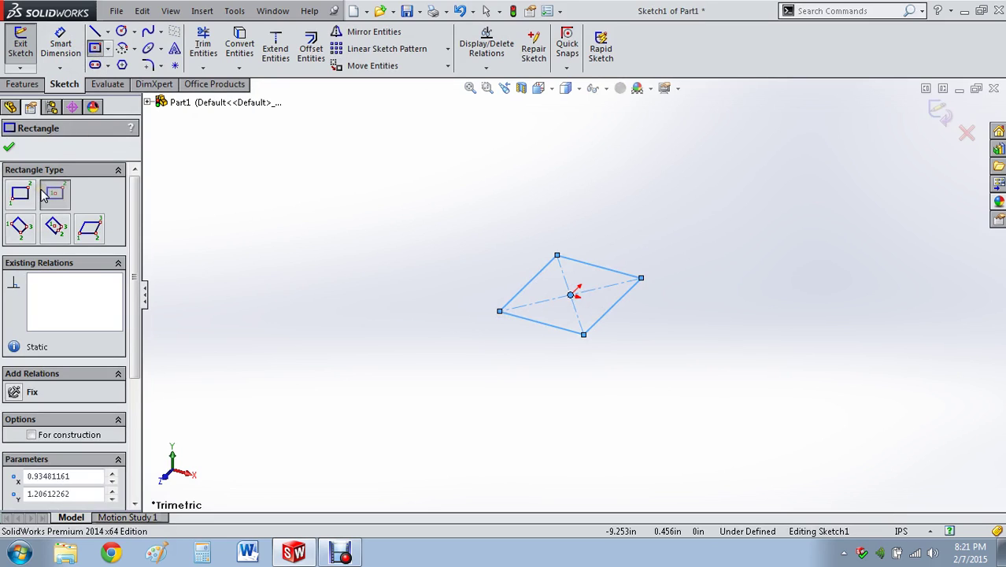
# Dimension the rectangle's bottom and right edges to 1 in each
pyautogui.click(71, 40)
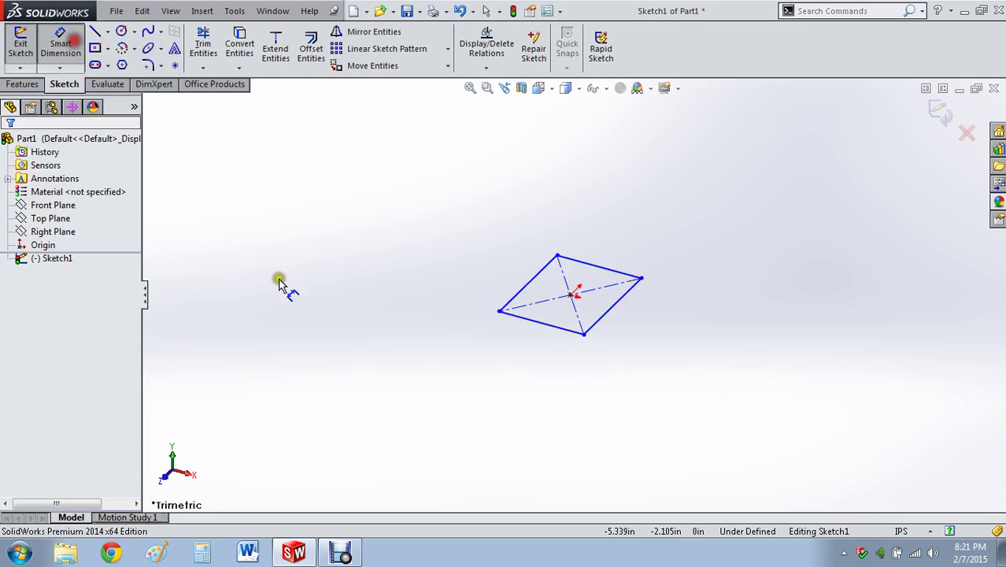
pyautogui.click(540, 323)
pyautogui.click(524, 343)
pyautogui.write('1')
pyautogui.press('Return')
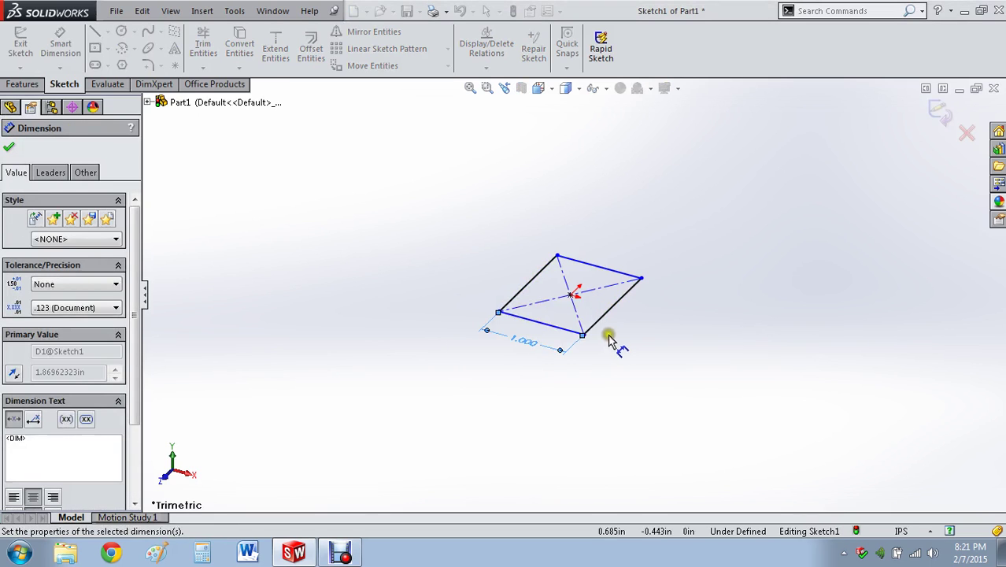
pyautogui.click(613, 317)
pyautogui.click(649, 336)
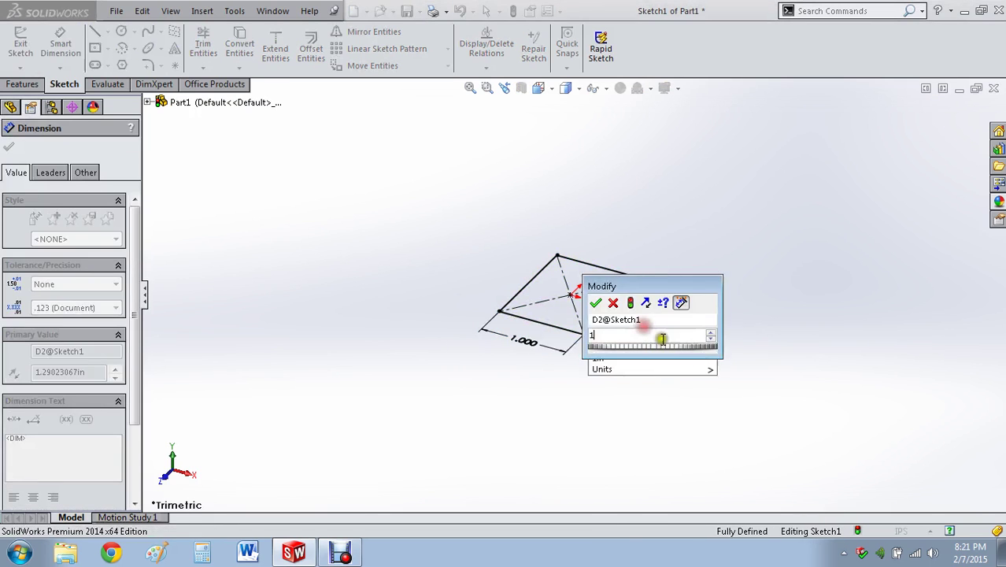
pyautogui.write('1')
pyautogui.press('Return')
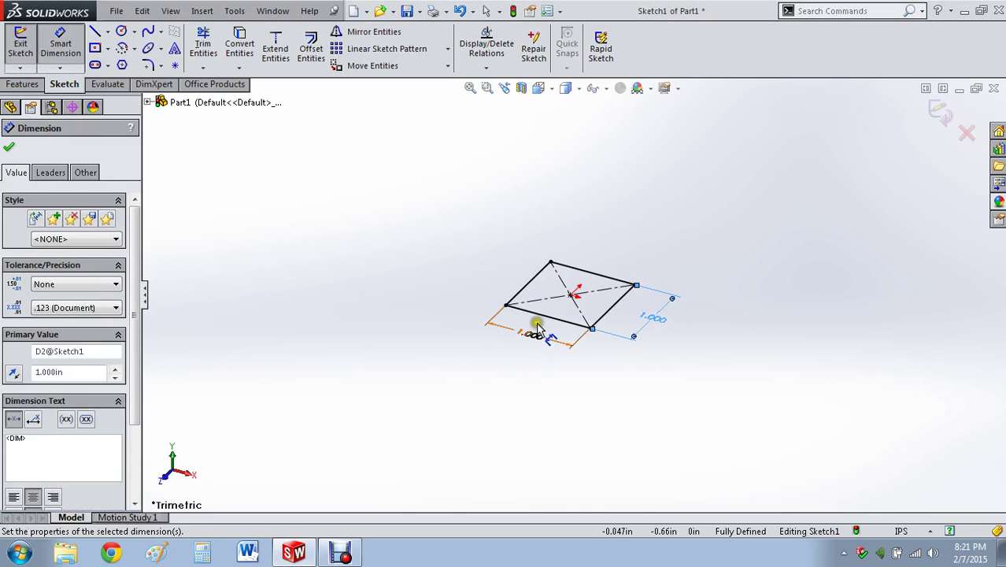
pyautogui.click(17, 85)
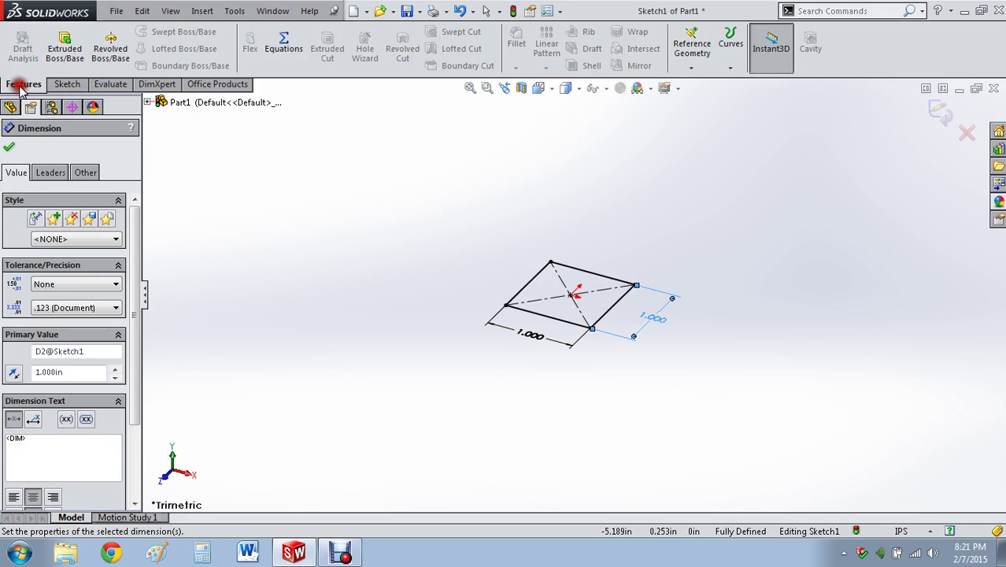
# Extrude the square 1 in with a Mid Plane end condition into a cube
pyautogui.click(68, 52)
pyautogui.click(75, 232)
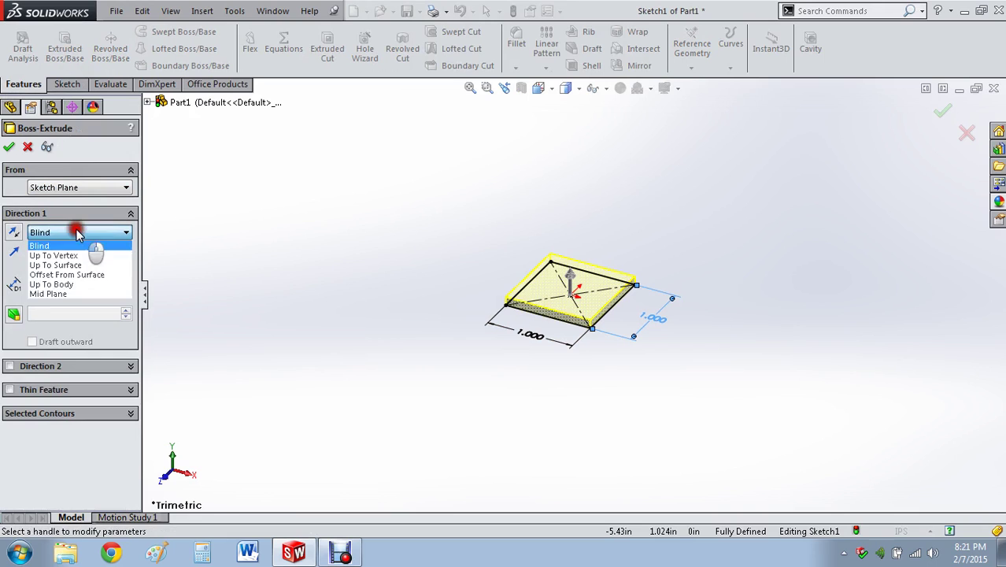
pyautogui.click(84, 289)
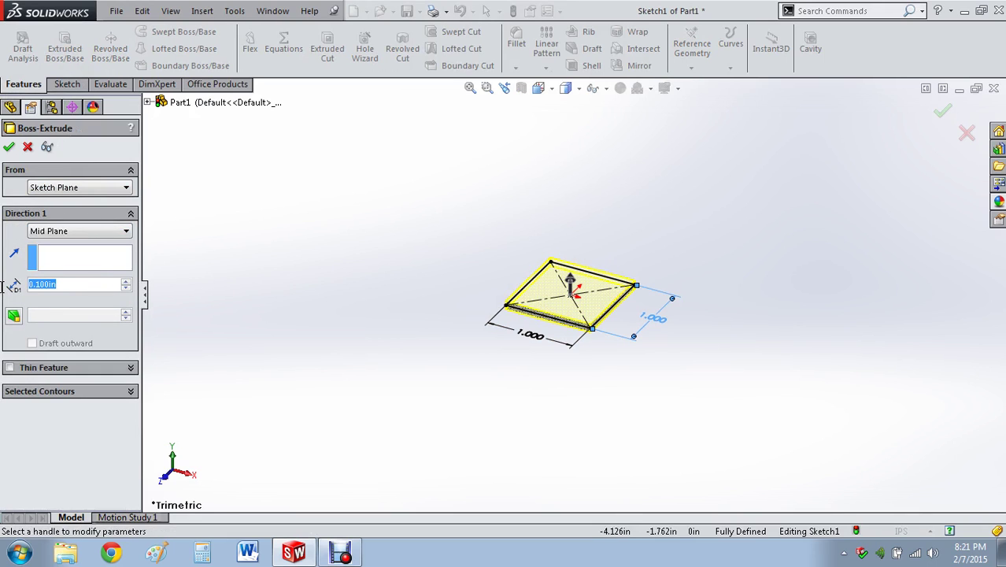
pyautogui.write('1.')
pyautogui.press('Return')
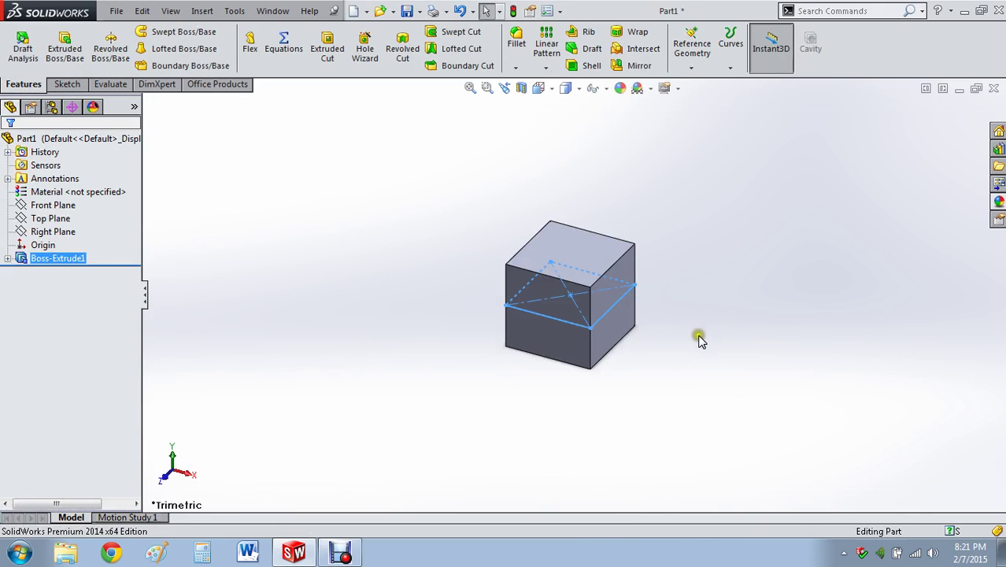
# Apply a red appearance to the whole cube part
pyautogui.moveTo(698, 337); pyautogui.dragTo(559, 268, button='middle')
pyautogui.rightClick(559, 267)
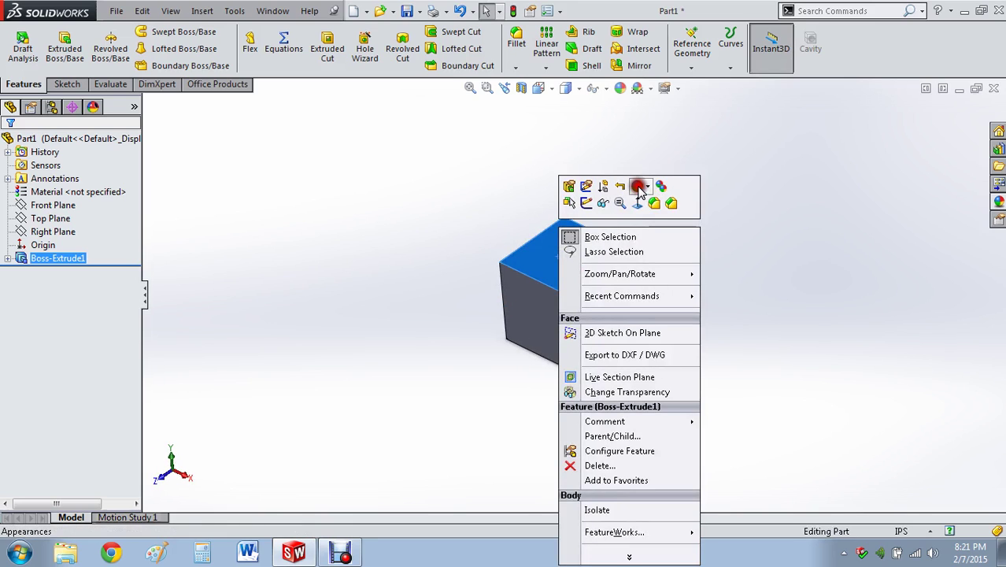
pyautogui.moveTo(640, 189)
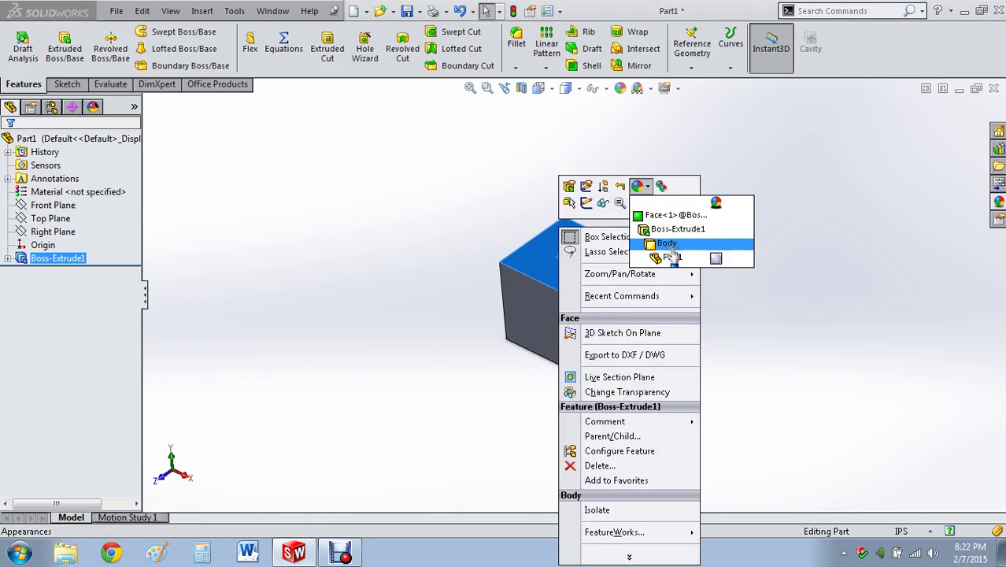
pyautogui.click(670, 258)
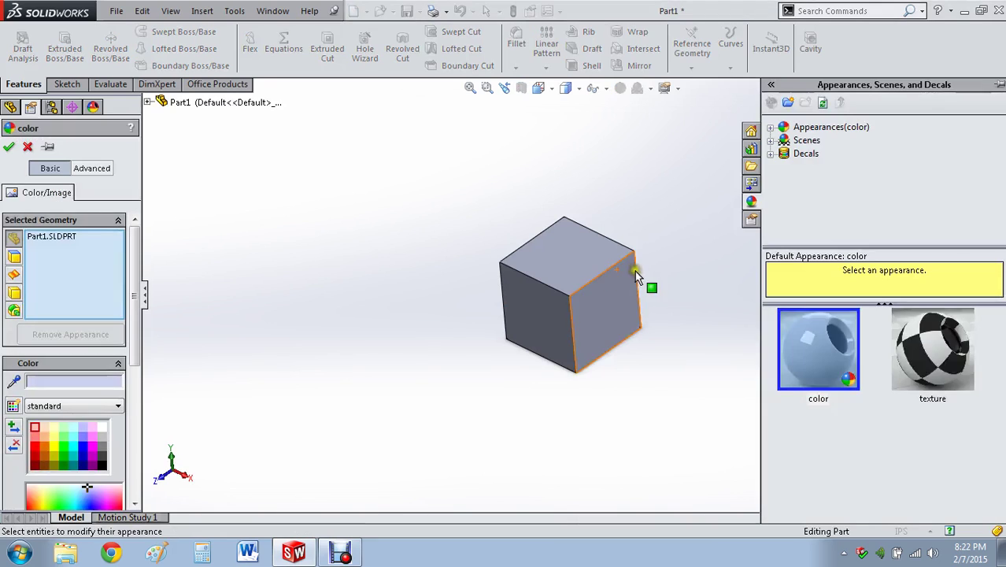
pyautogui.click(35, 447)
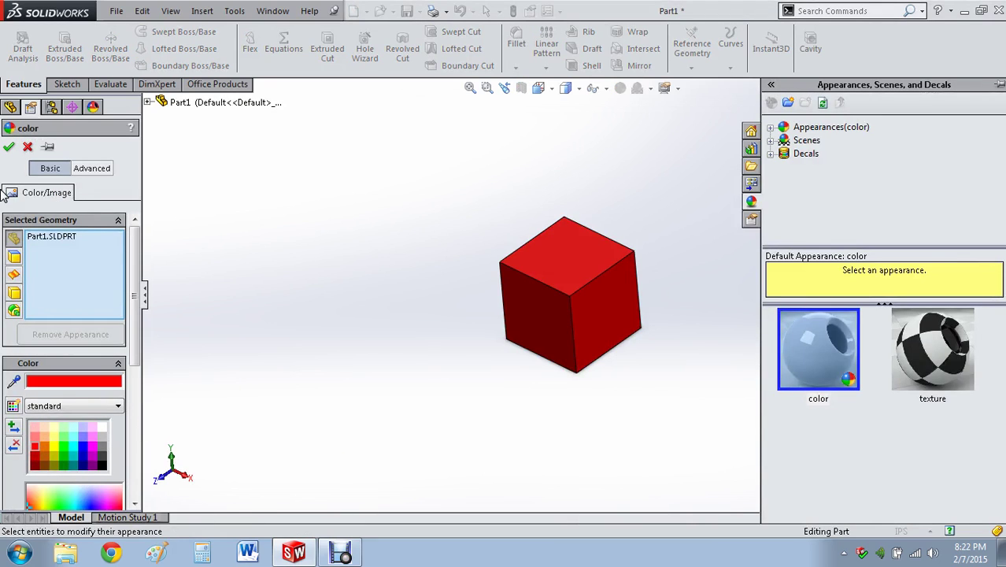
pyautogui.click(8, 147)
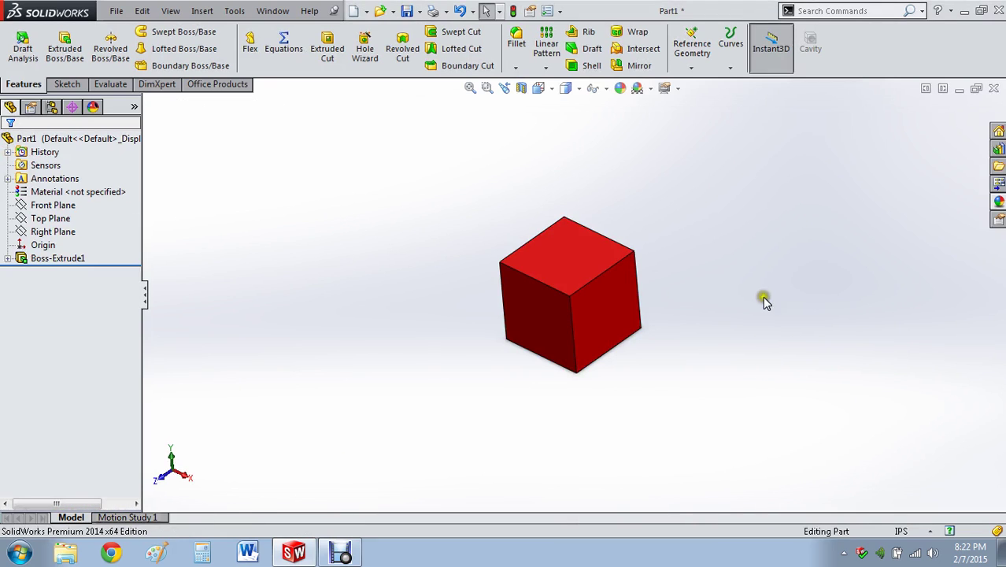
pyautogui.moveTo(764, 299); pyautogui.dragTo(691, 271, button='middle')
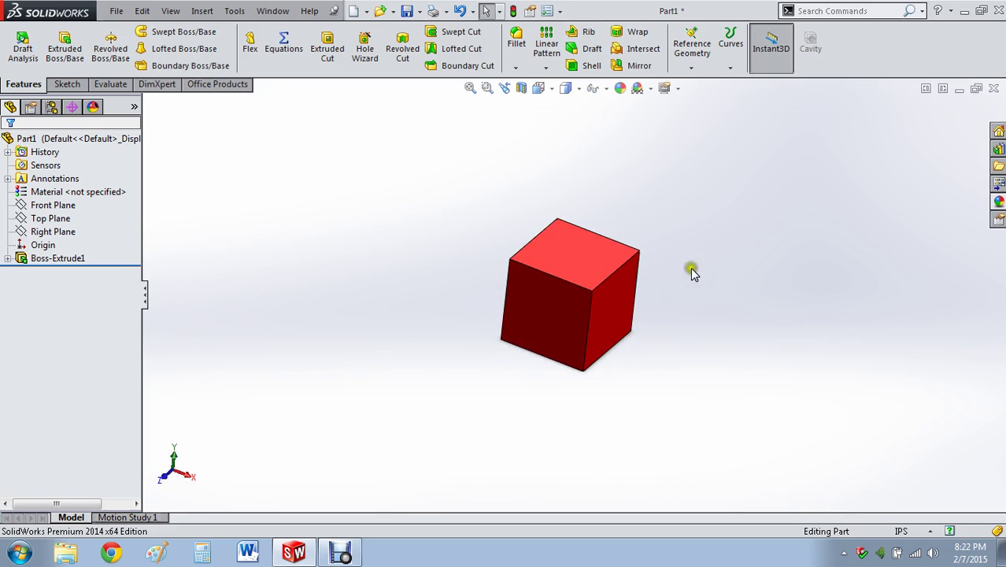
# Make an assembly from the part with Save and Insert, browsing up to Solidworks Stuff
pyautogui.click(116, 11)
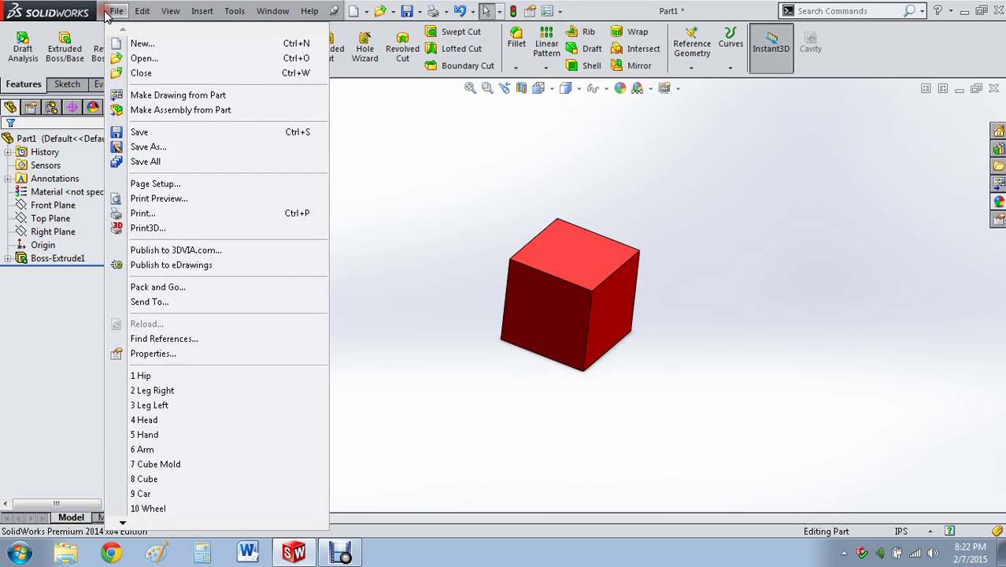
pyautogui.click(196, 110)
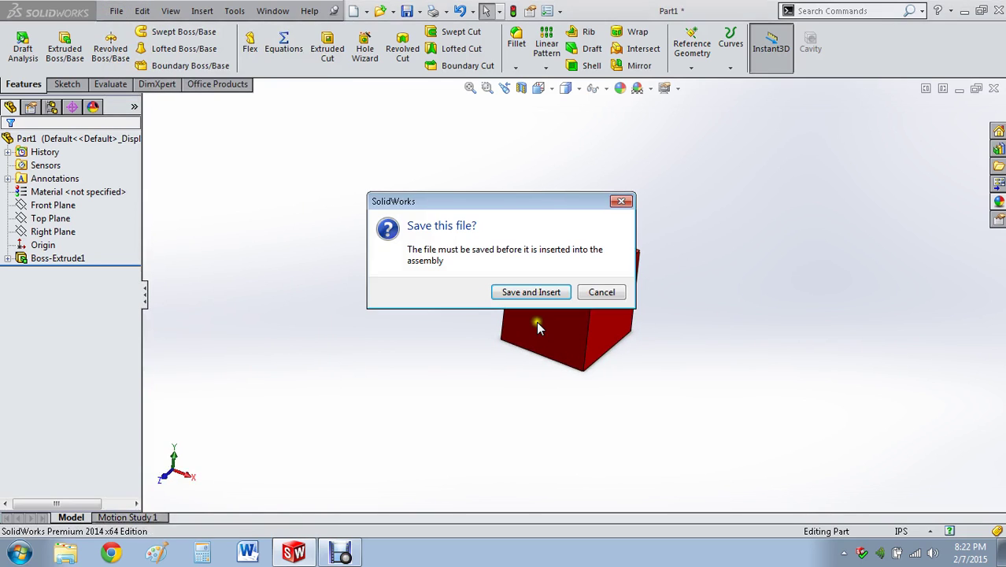
pyautogui.click(555, 293)
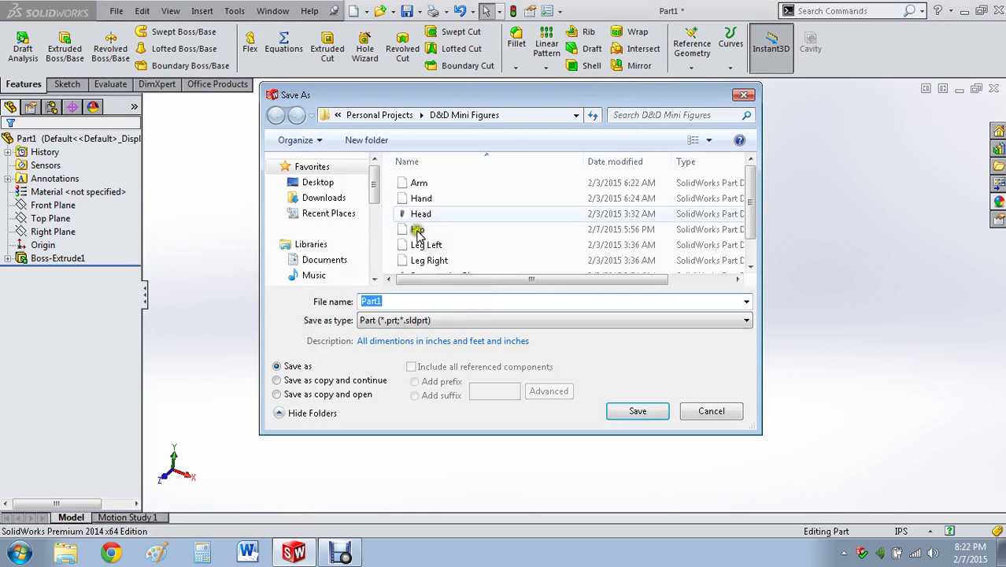
pyautogui.click(366, 115)
pyautogui.click(374, 115)
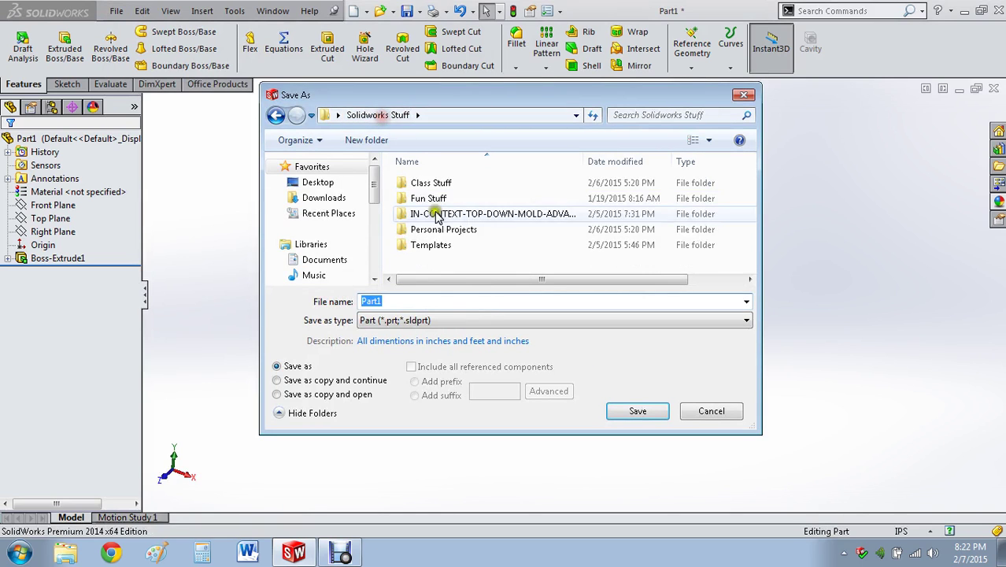
# Create a new Youtube Tutorials folder in Solidworks Stuff and open it
pyautogui.rightClick(424, 264)
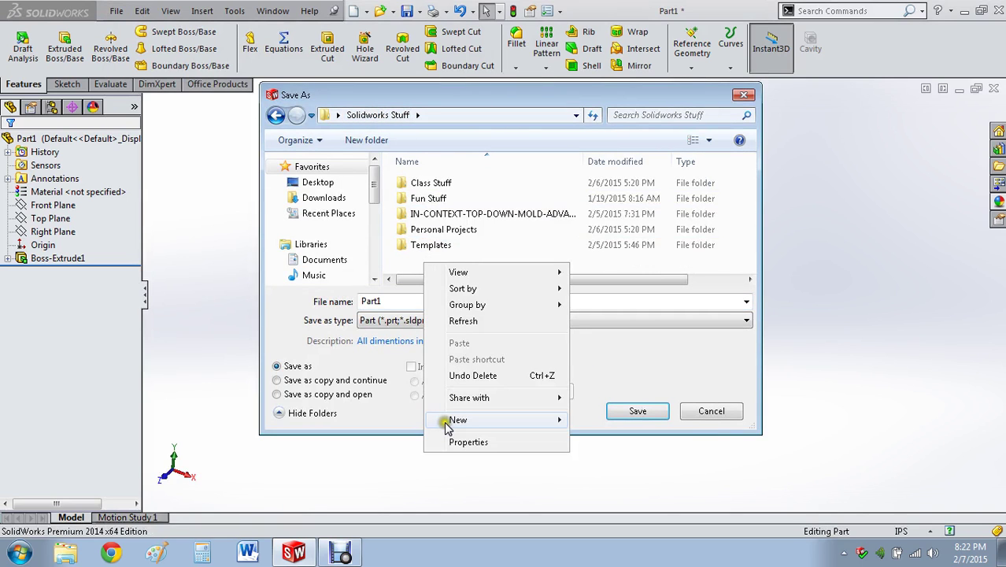
pyautogui.moveTo(446, 423)
pyautogui.click(606, 248)
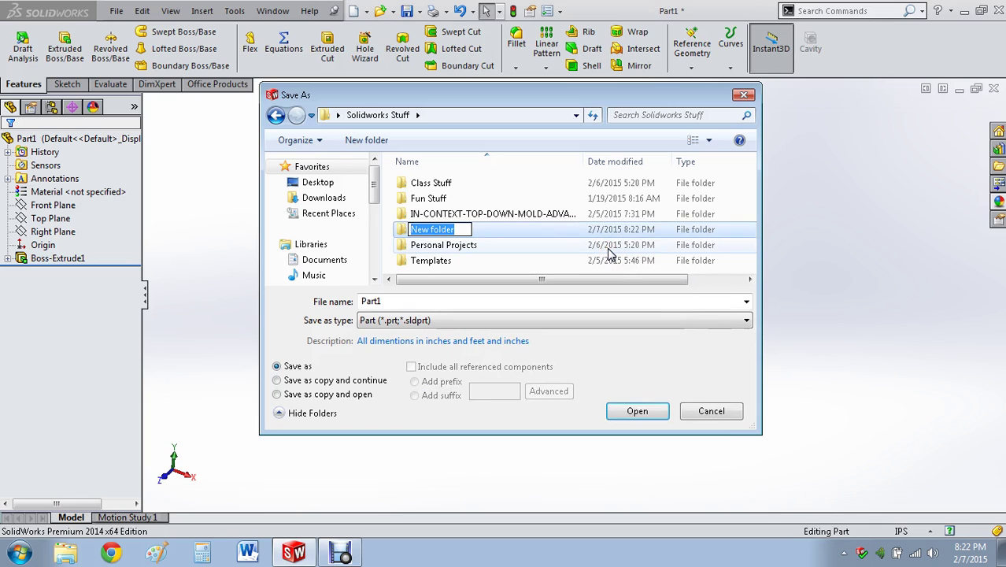
pyautogui.write('Youtube Tutorials')
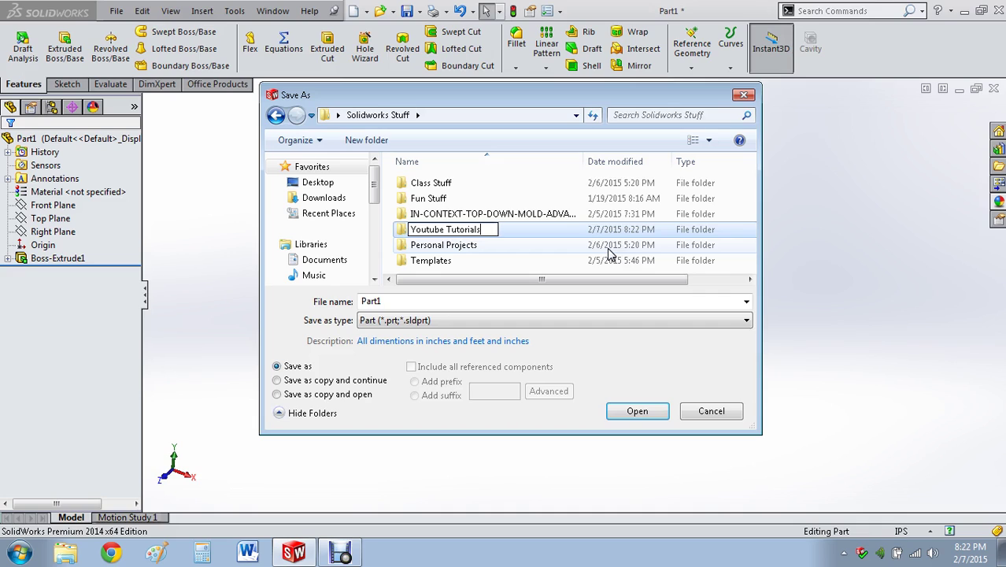
pyautogui.click(621, 277)
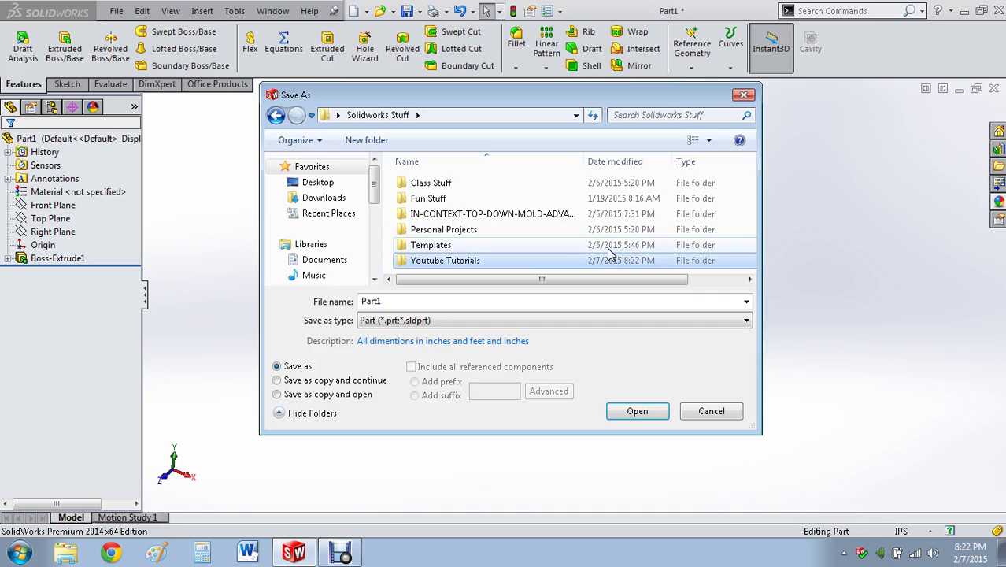
pyautogui.doubleClick(411, 266)
# Save the part there under the name Cube Mold
pyautogui.click(282, 295)
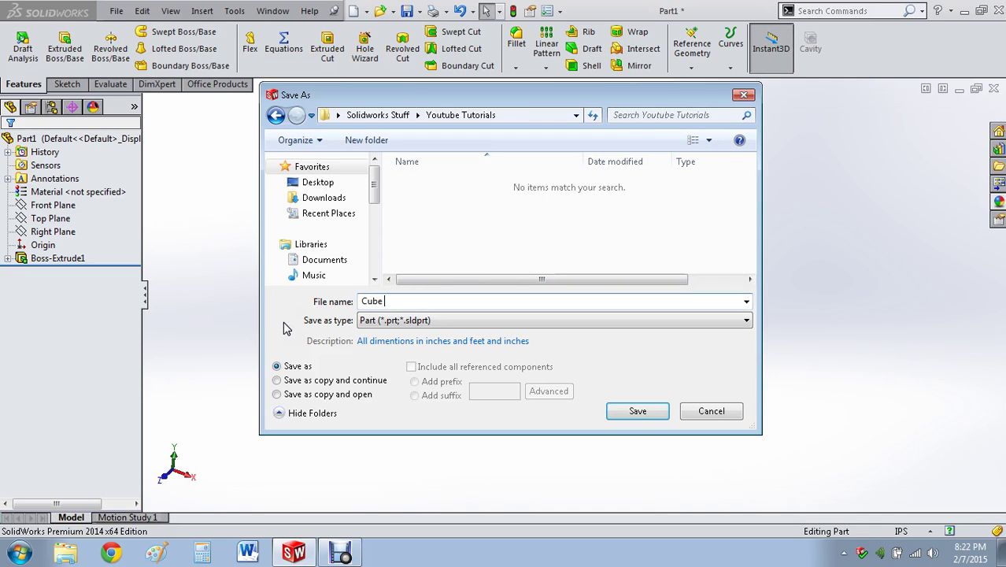
pyautogui.write('Cube Mold')
pyautogui.press('Return')
pyautogui.hotkey('ctrl', 'n')
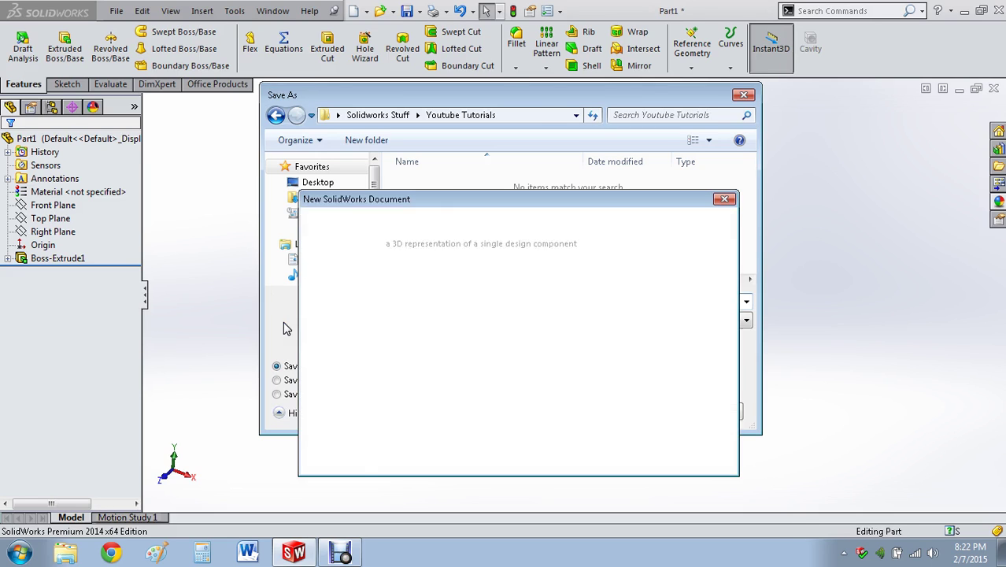
# Create an Assembly with Cube Mold at the origin and insert a new blank part
pyautogui.click(349, 268)
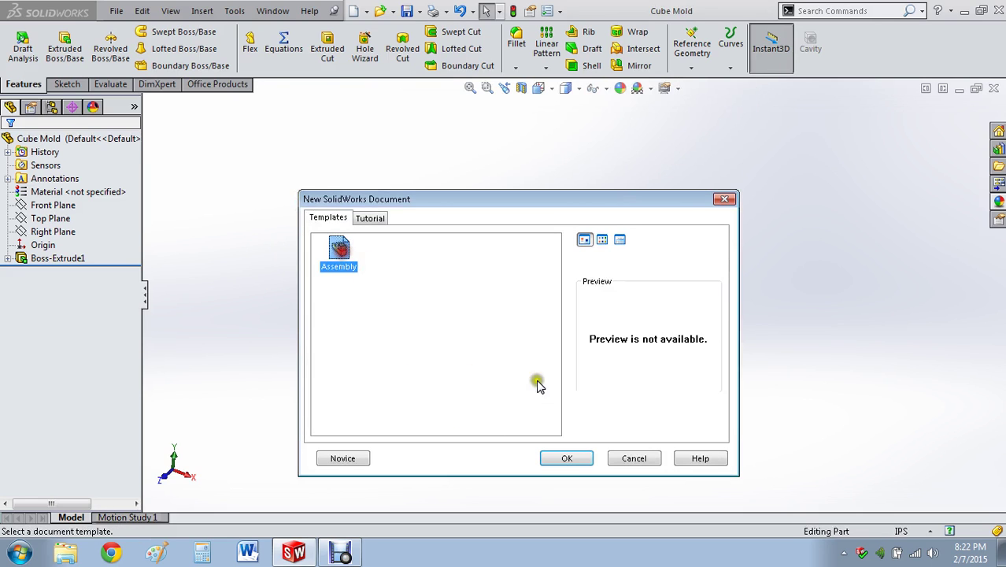
pyautogui.click(580, 458)
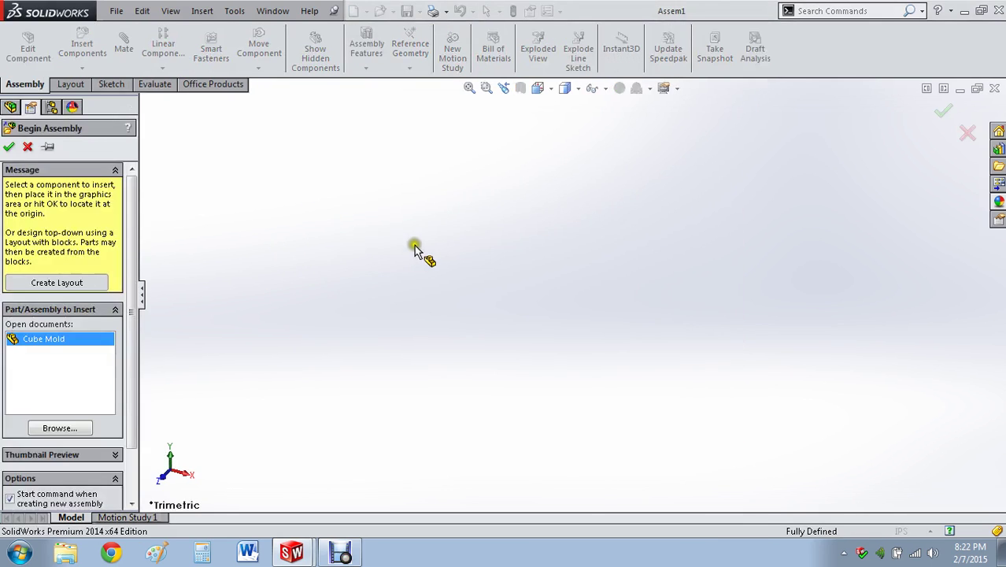
pyautogui.click(8, 148)
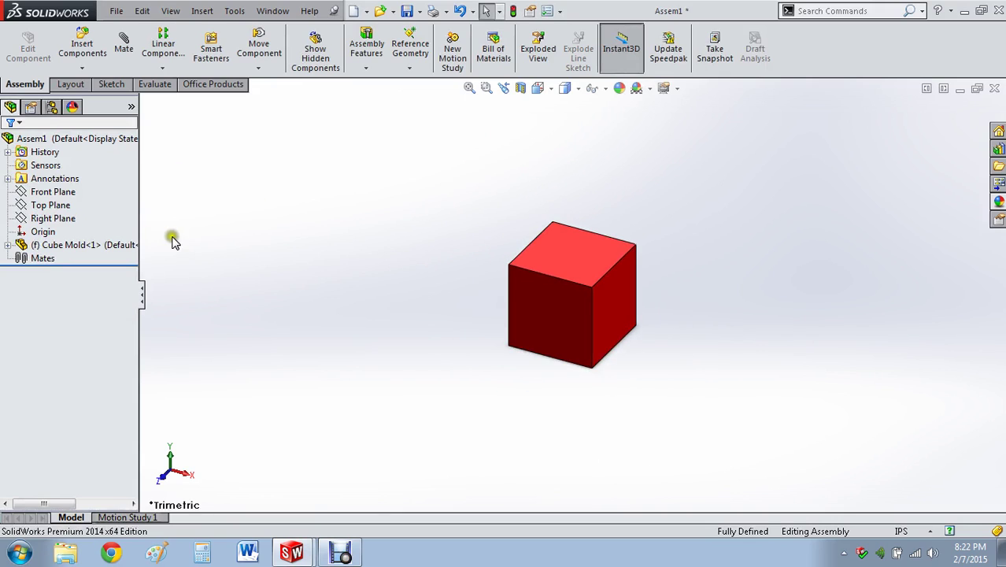
pyautogui.click(83, 70)
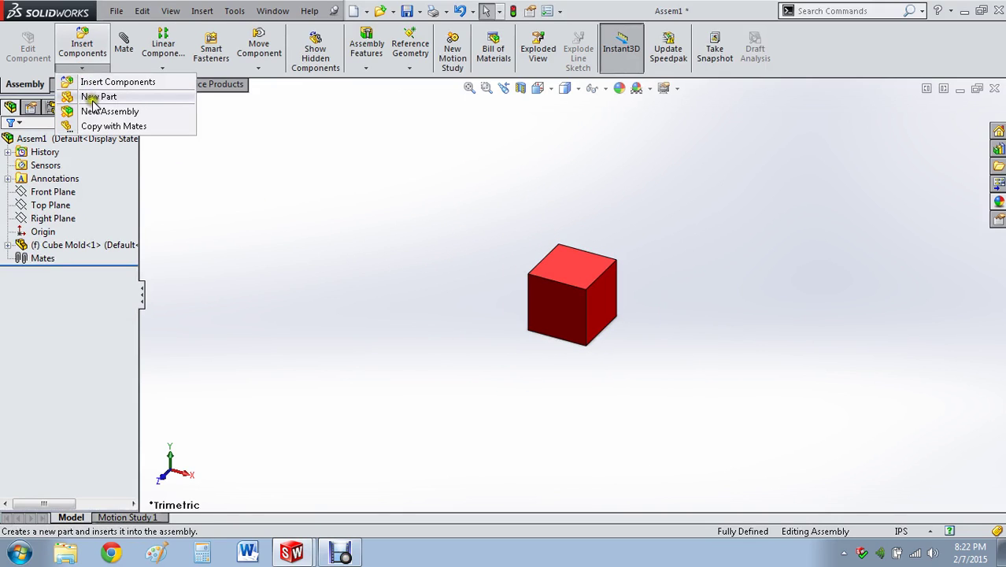
pyautogui.click(99, 98)
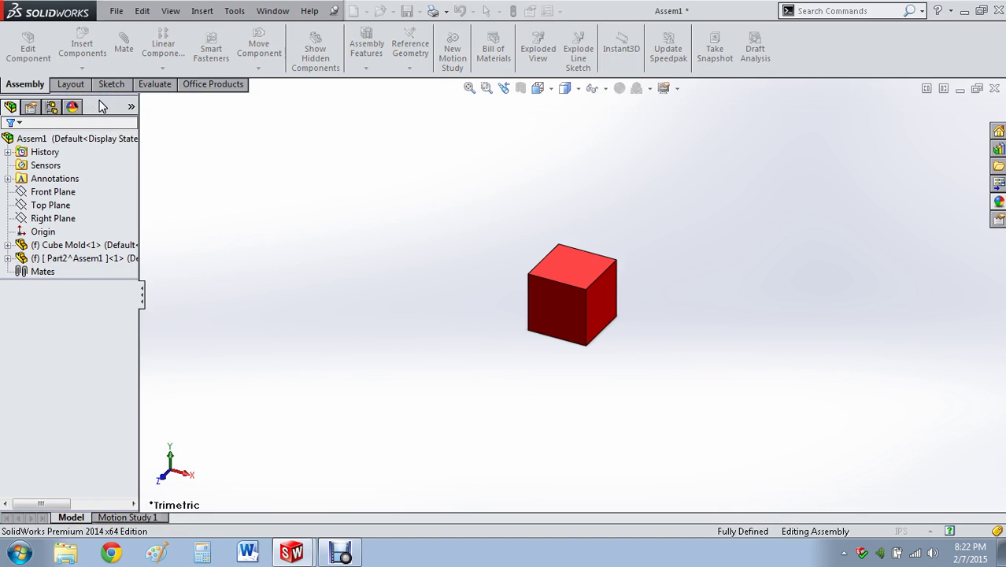
# On the cube's bottom face, draw a center rectangle from the origin enclosing the cube
pyautogui.moveTo(579, 344); pyautogui.dragTo(612, 307, button='middle')
pyautogui.click(595, 326)
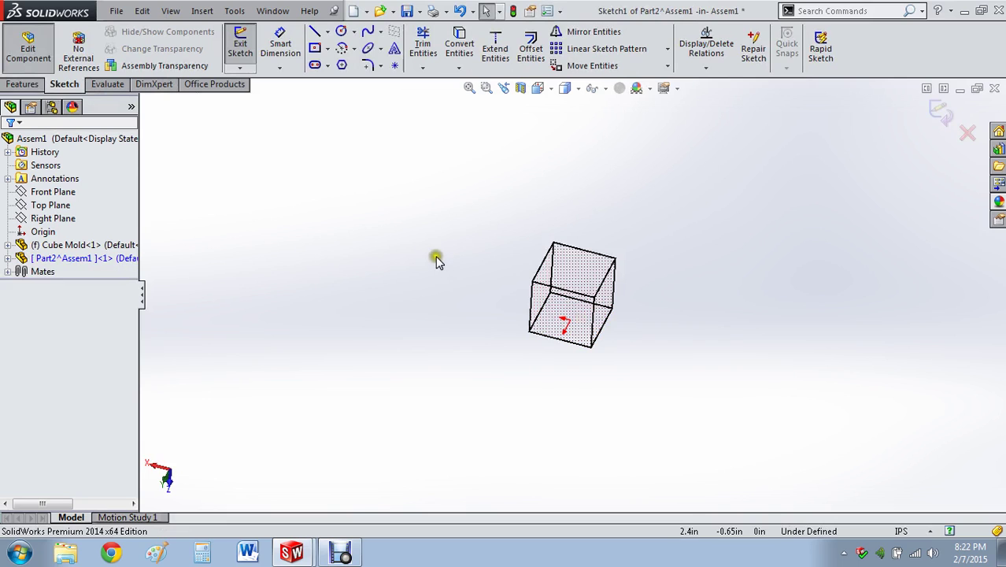
pyautogui.moveTo(162, 405); pyautogui.dragTo(427, 222, button='middle')
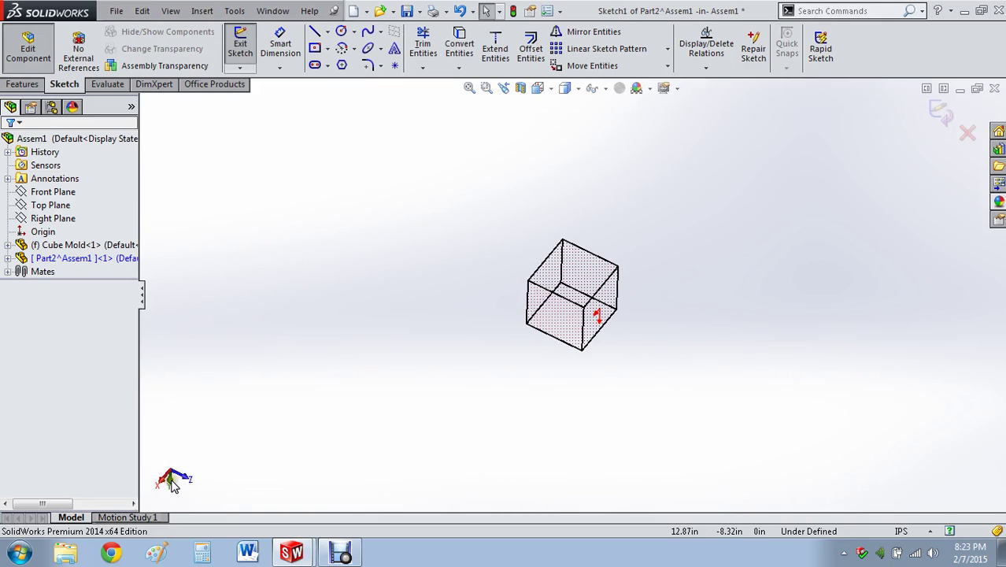
pyautogui.moveTo(482, 385); pyautogui.dragTo(383, 262, button='middle')
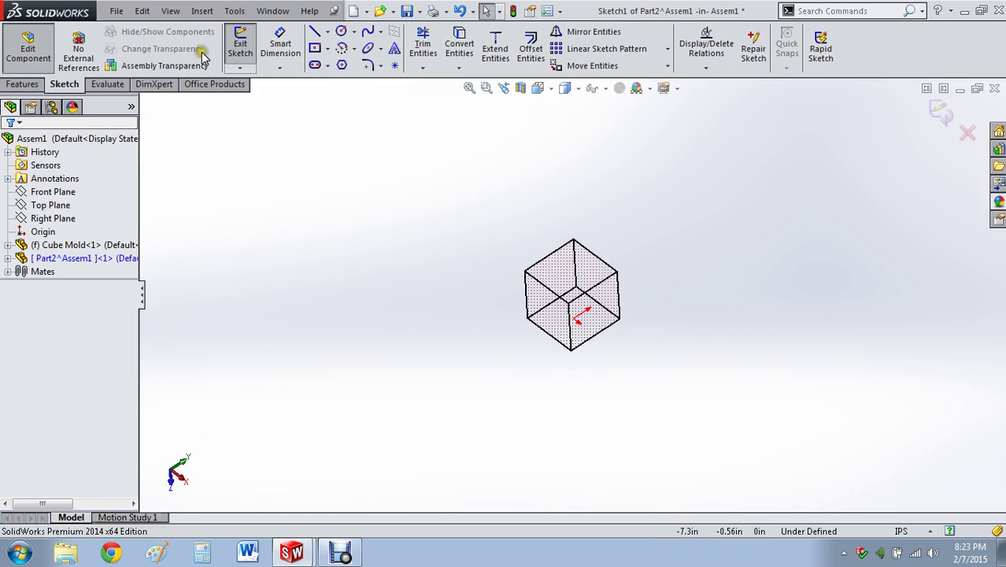
pyautogui.click(315, 48)
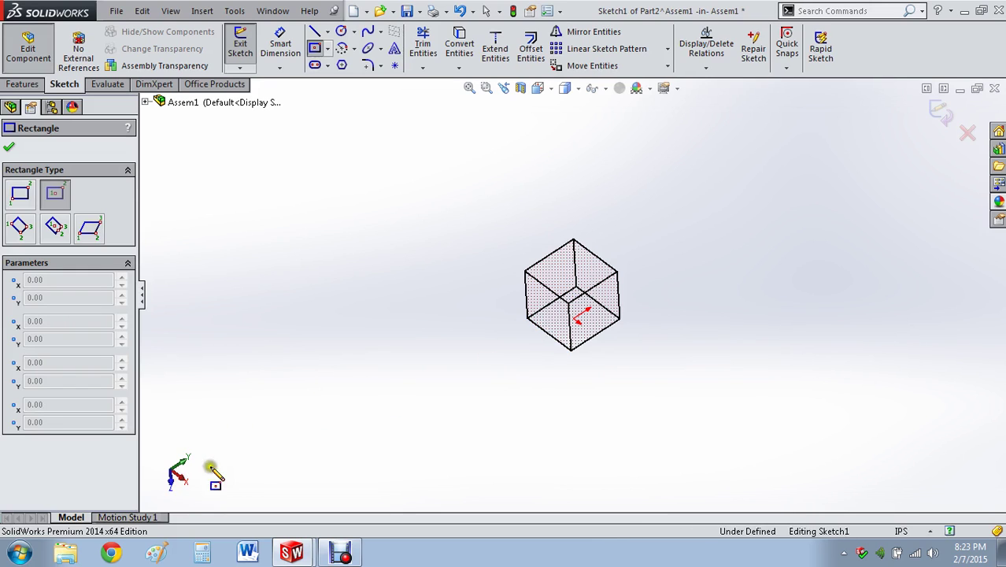
pyautogui.moveTo(709, 366); pyautogui.dragTo(622, 261, button='middle')
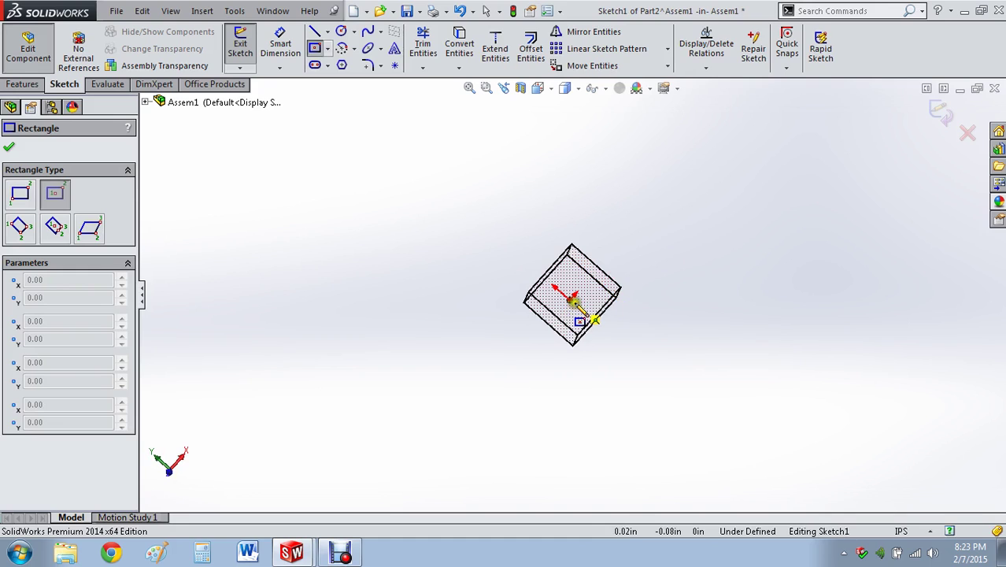
pyautogui.click(572, 301)
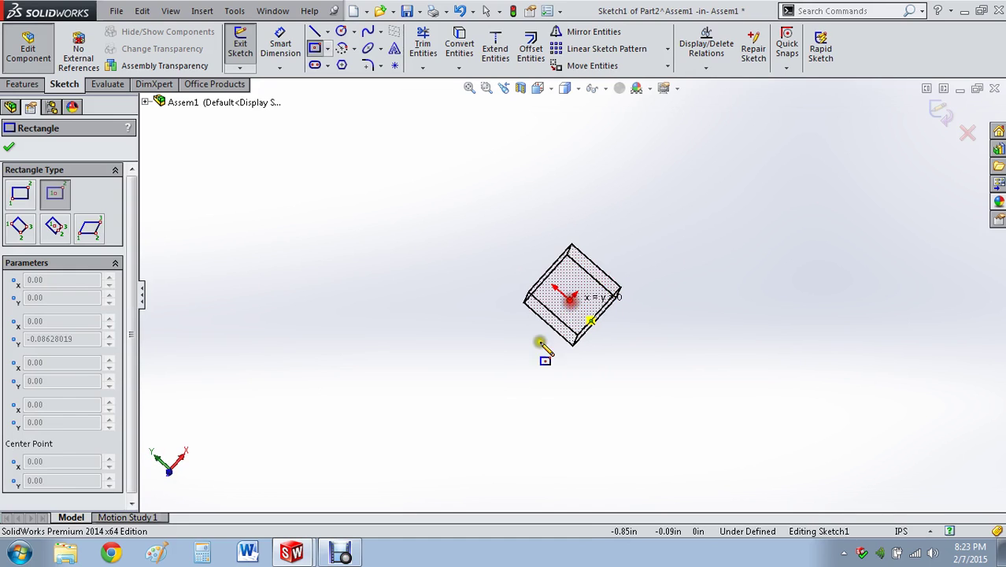
pyautogui.click(479, 306)
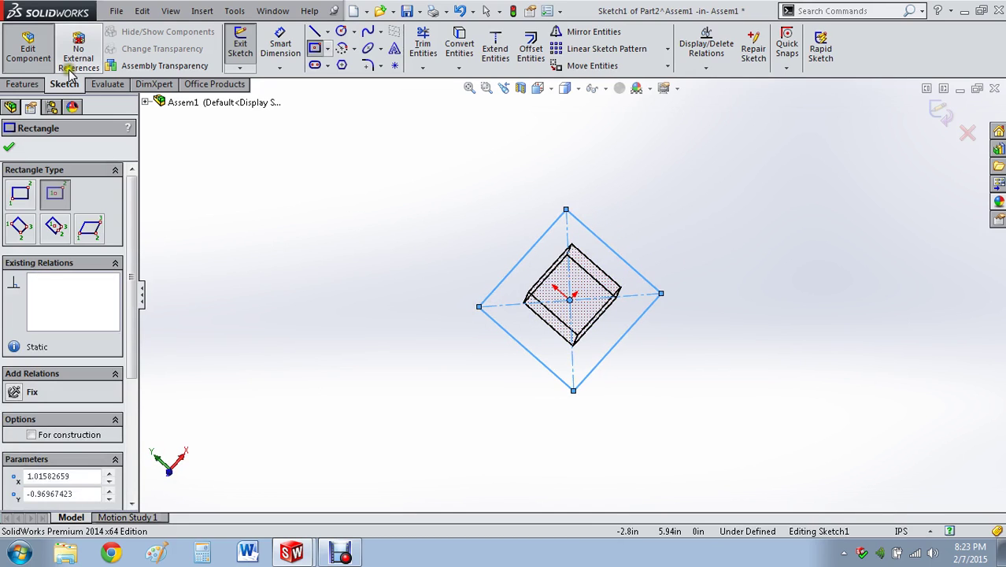
# Dimension both rectangle edges to 1.5 in
pyautogui.click(280, 47)
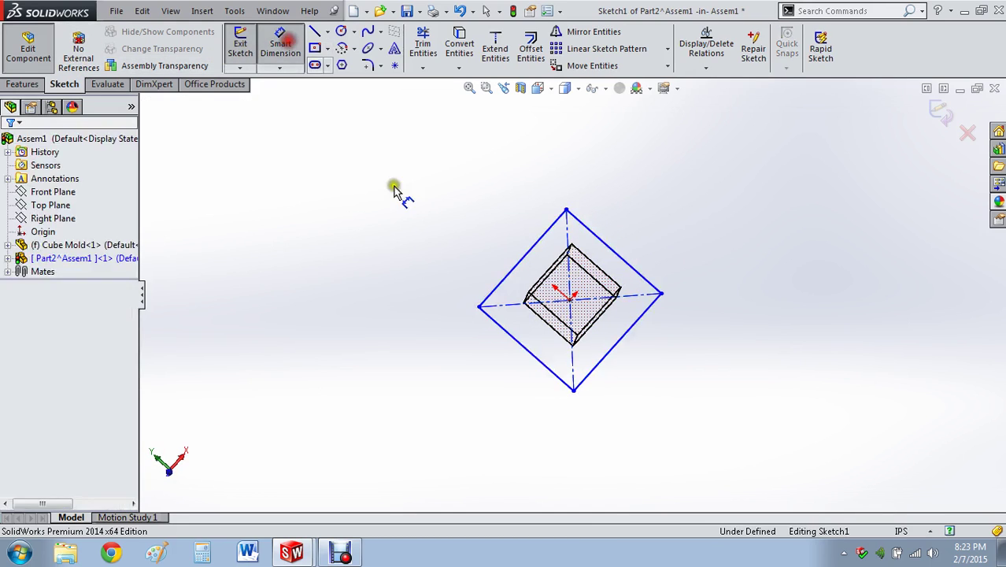
pyautogui.click(526, 355)
pyautogui.click(496, 381)
pyautogui.write('1.5')
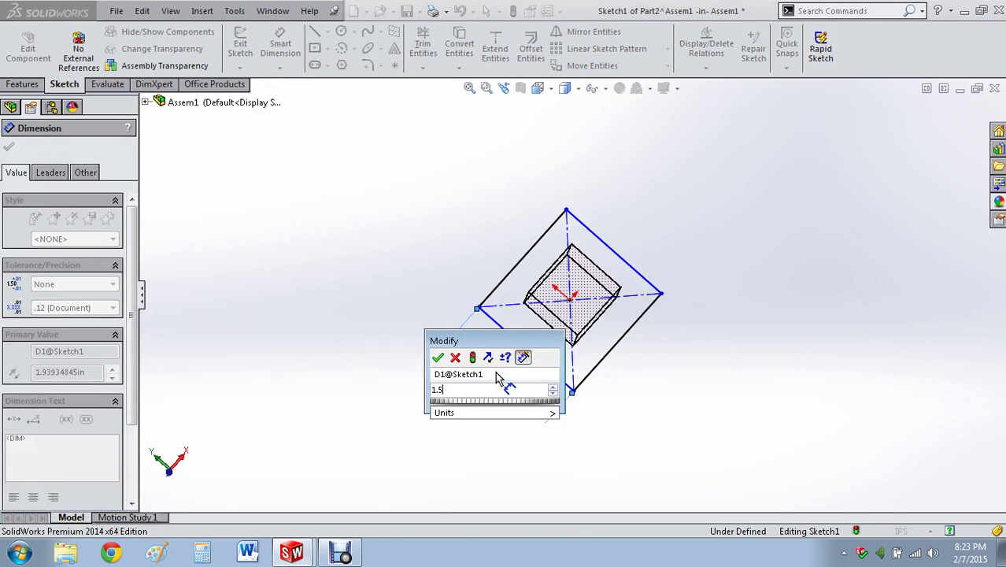
pyautogui.press('Return')
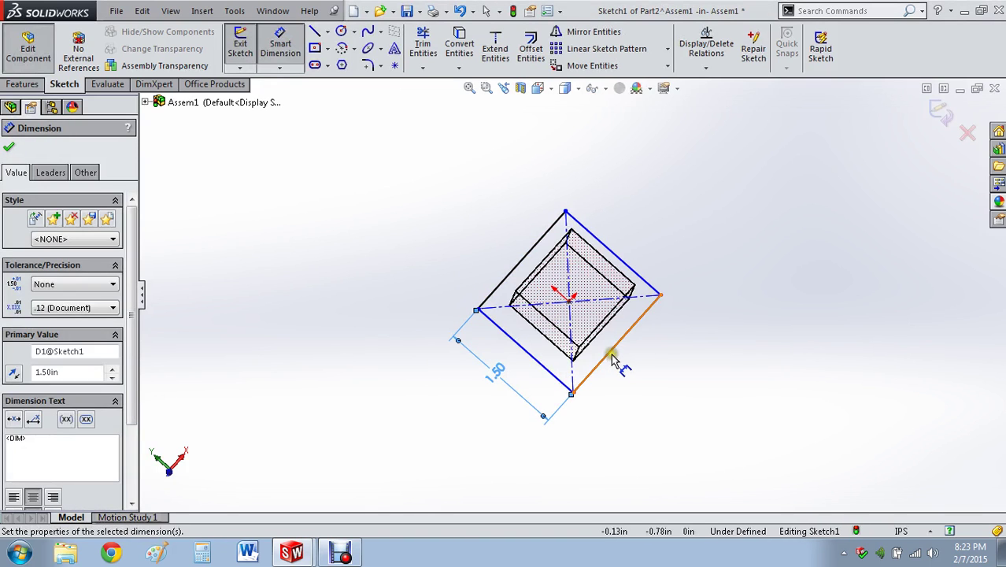
pyautogui.click(613, 354)
pyautogui.click(650, 377)
pyautogui.write('1.5')
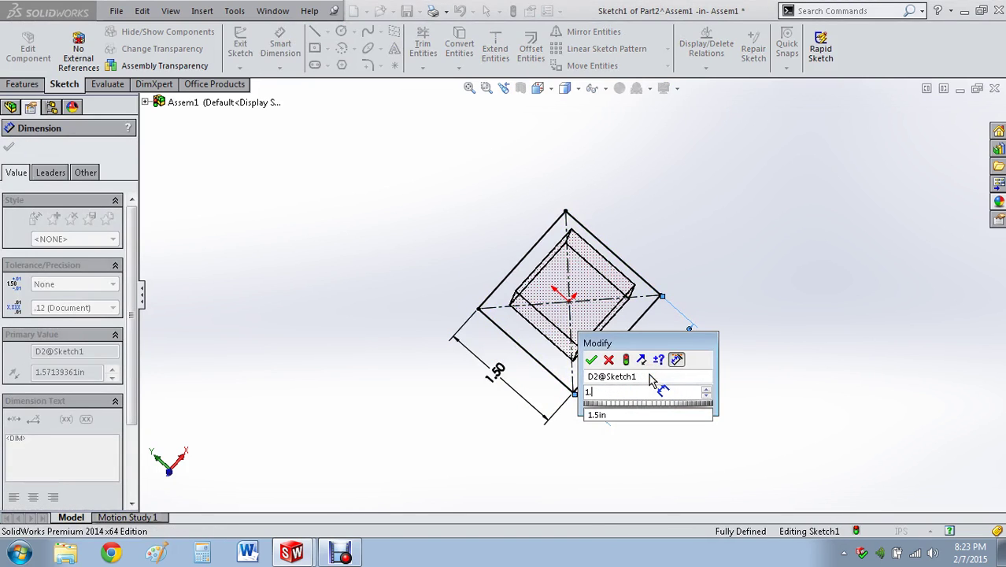
pyautogui.press('Return')
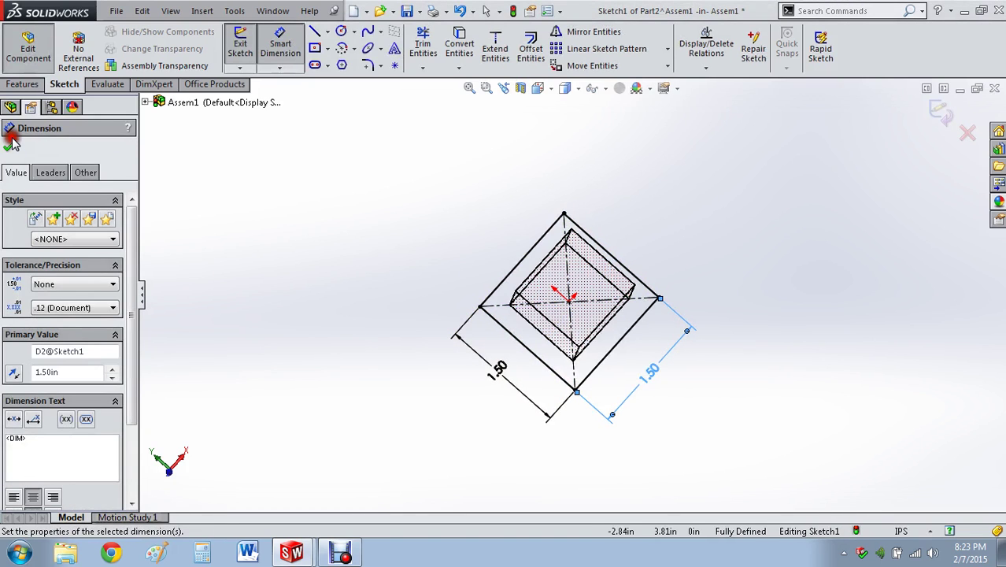
pyautogui.click(9, 152)
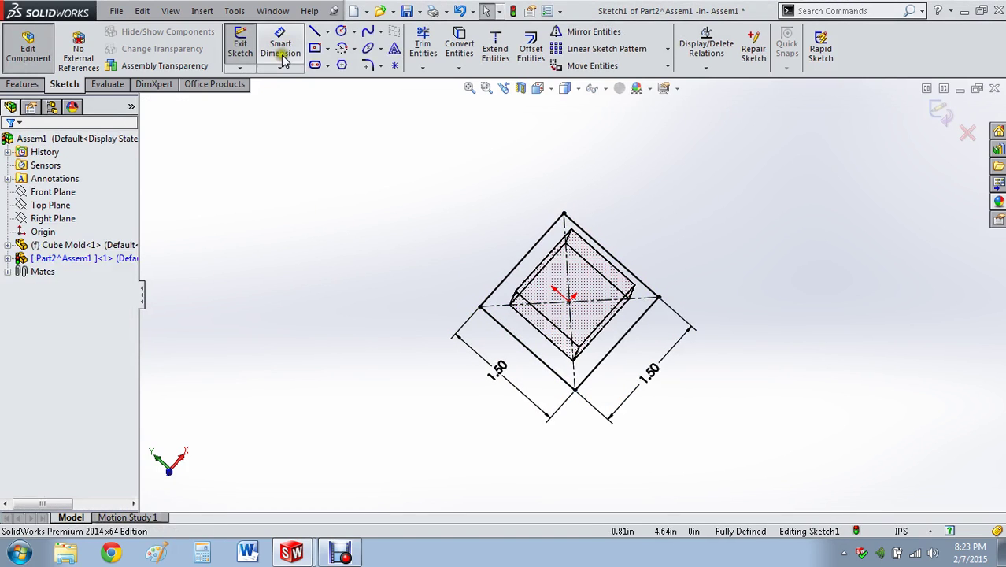
# Extrude the 1.50 in square 0.50 in Blind in the reversed direction
pyautogui.click(22, 85)
pyautogui.click(284, 49)
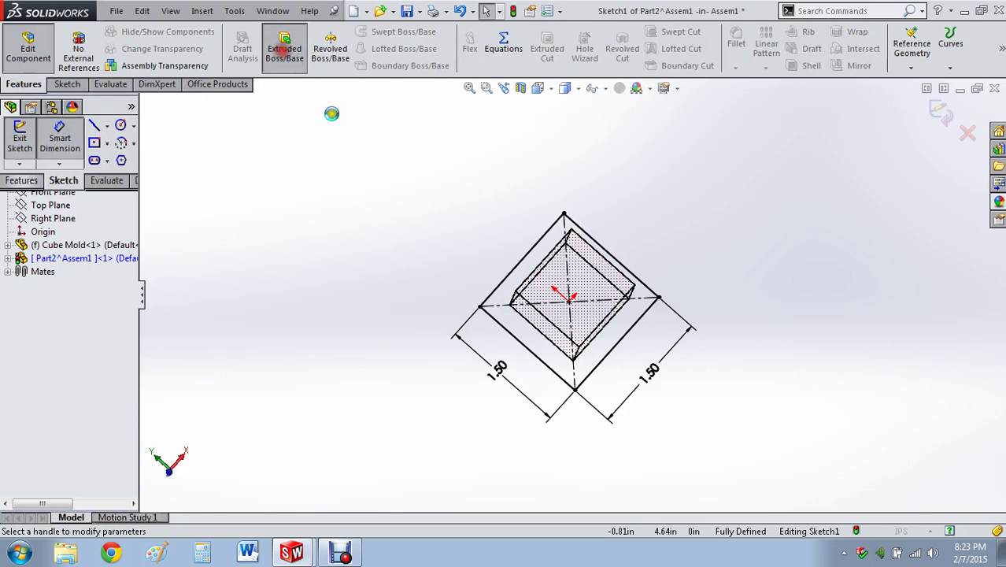
pyautogui.moveTo(388, 327); pyautogui.dragTo(66, 307, button='middle')
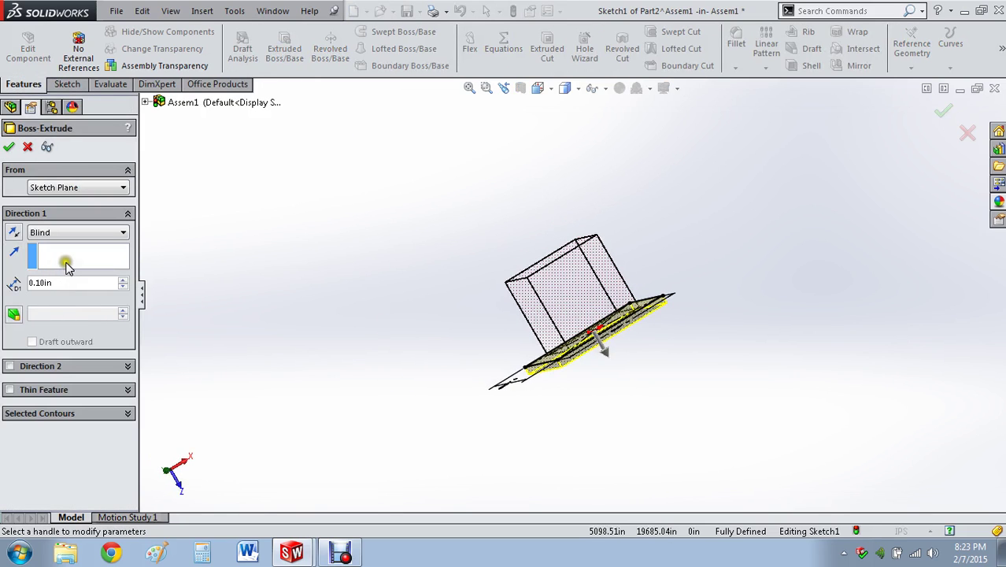
pyautogui.click(11, 233)
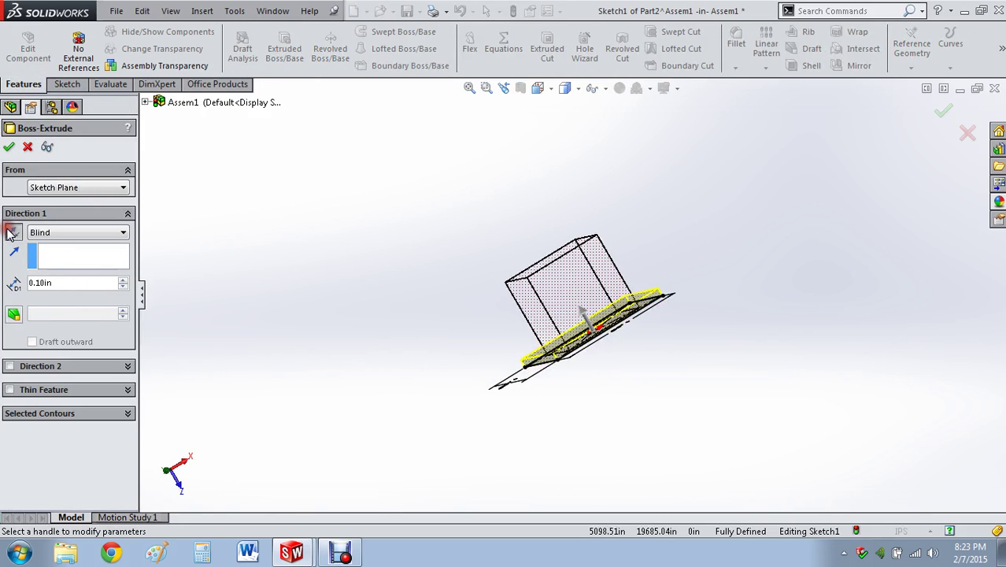
pyautogui.click(90, 232)
pyautogui.click(95, 237)
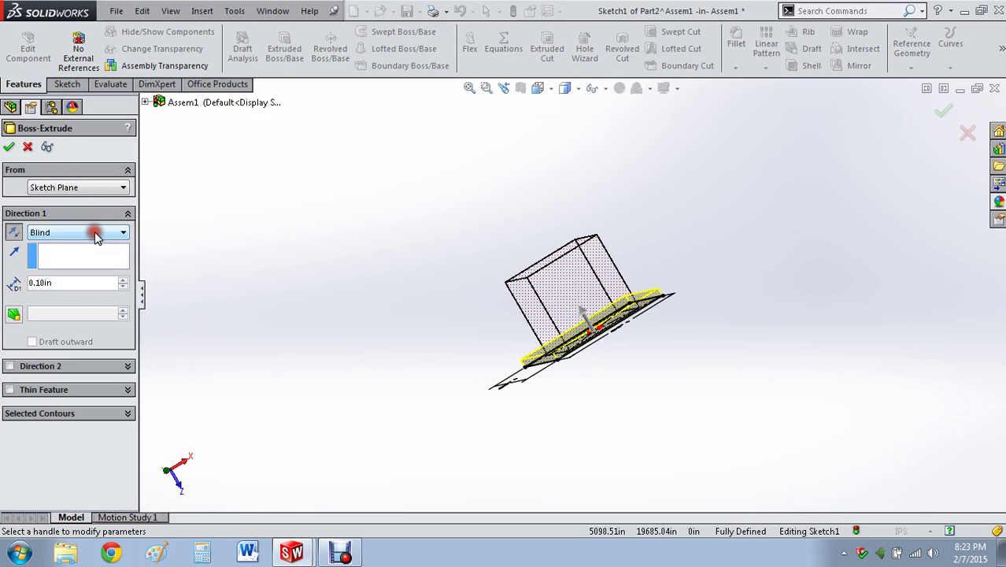
pyautogui.click(84, 283)
pyautogui.write('0.5')
pyautogui.press('Return')
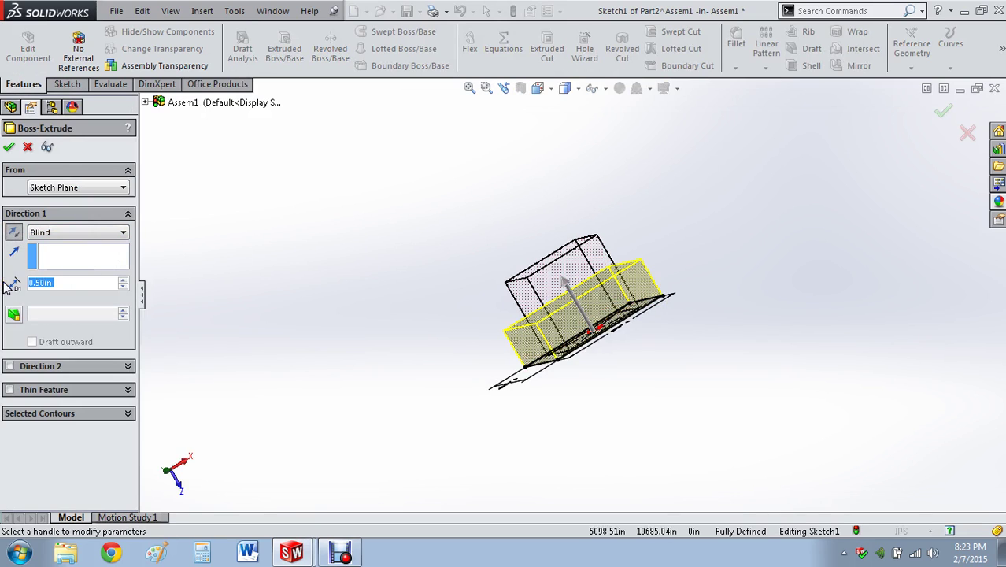
pyautogui.click(9, 147)
pyautogui.moveTo(325, 240); pyautogui.dragTo(428, 290, button='middle')
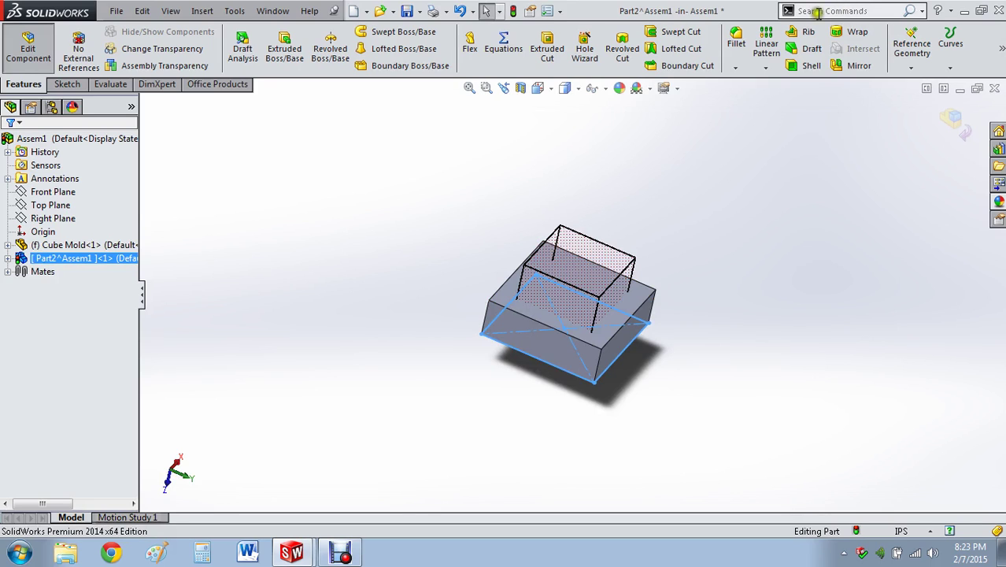
# Add a Cavity feature to the block using Cube Mold<1> as the design component
pyautogui.click(911, 11)
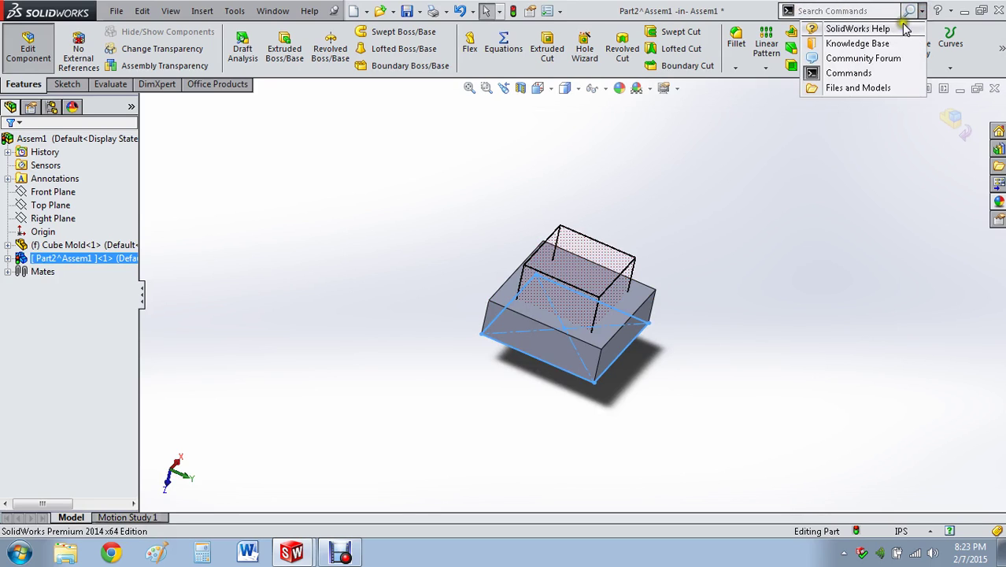
pyautogui.click(842, 72)
pyautogui.click(827, 9)
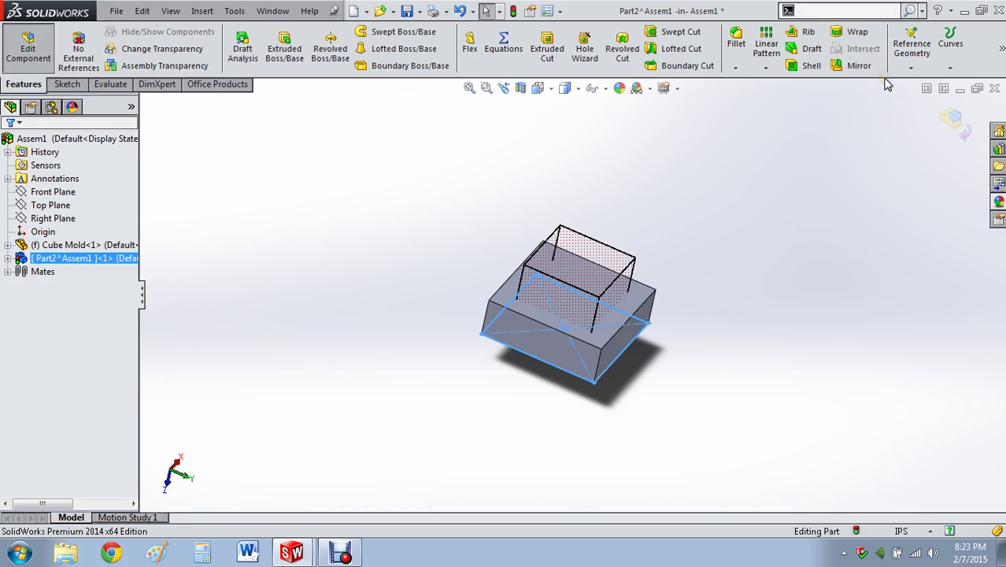
pyautogui.write('cavi')
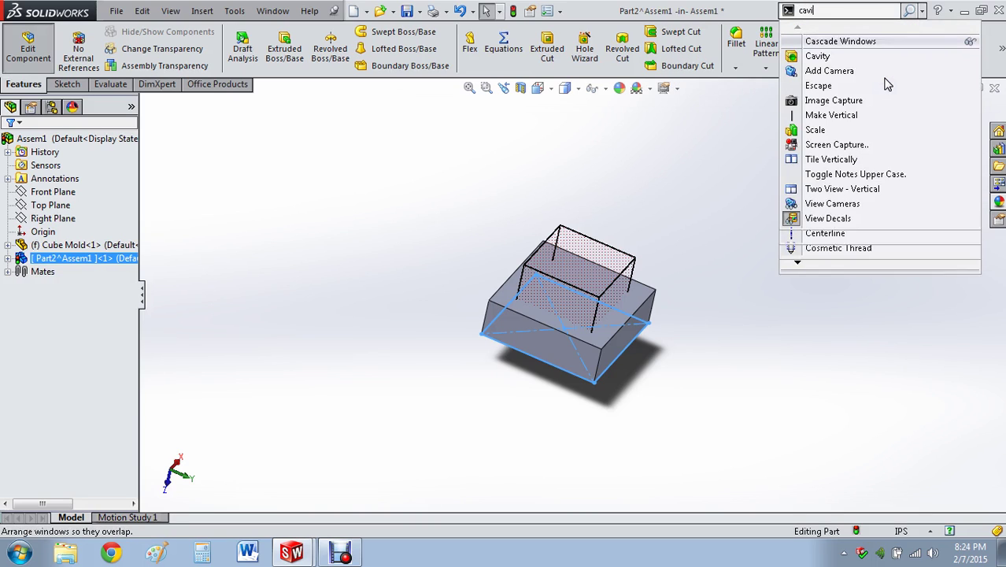
pyautogui.write('ty')
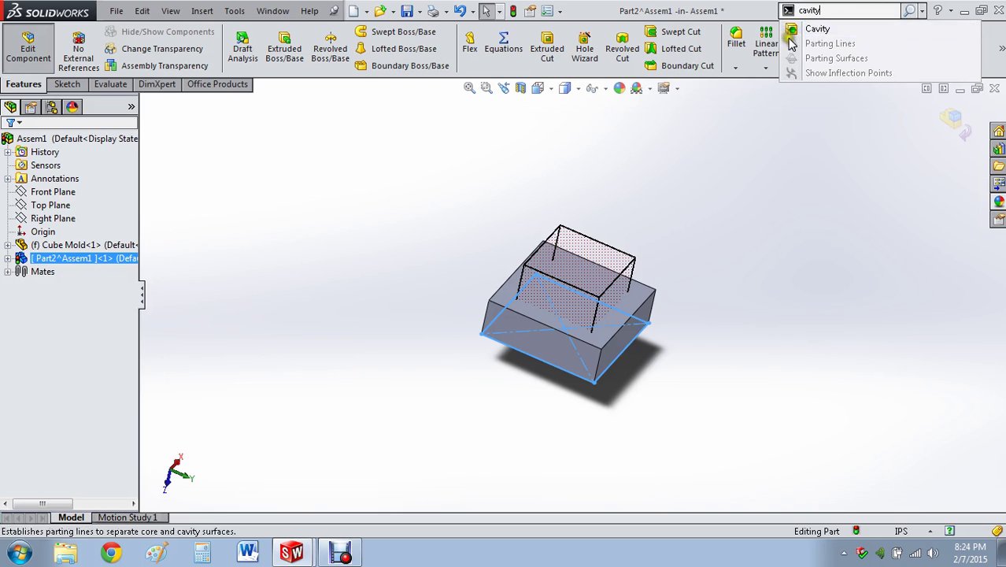
pyautogui.click(804, 29)
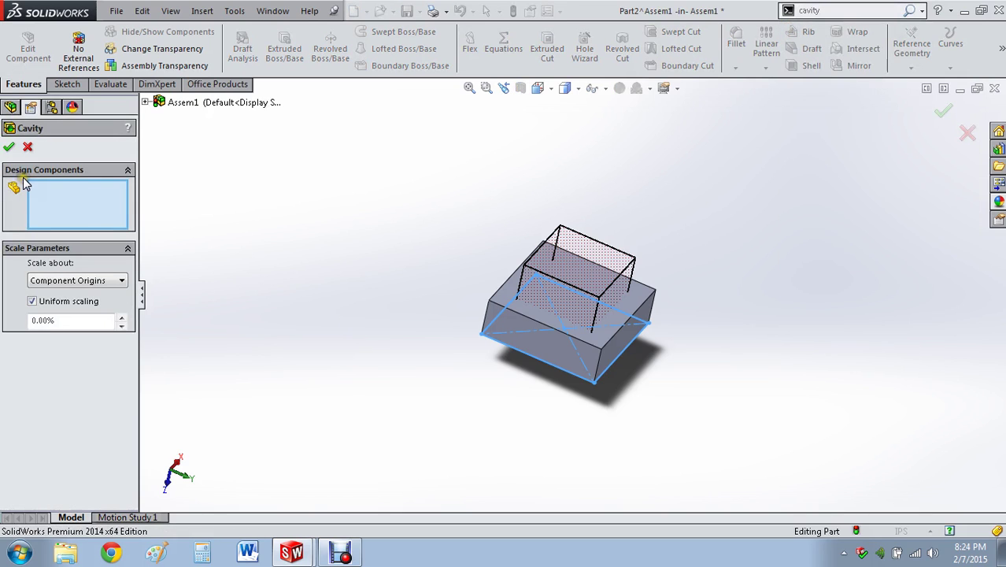
pyautogui.click(146, 102)
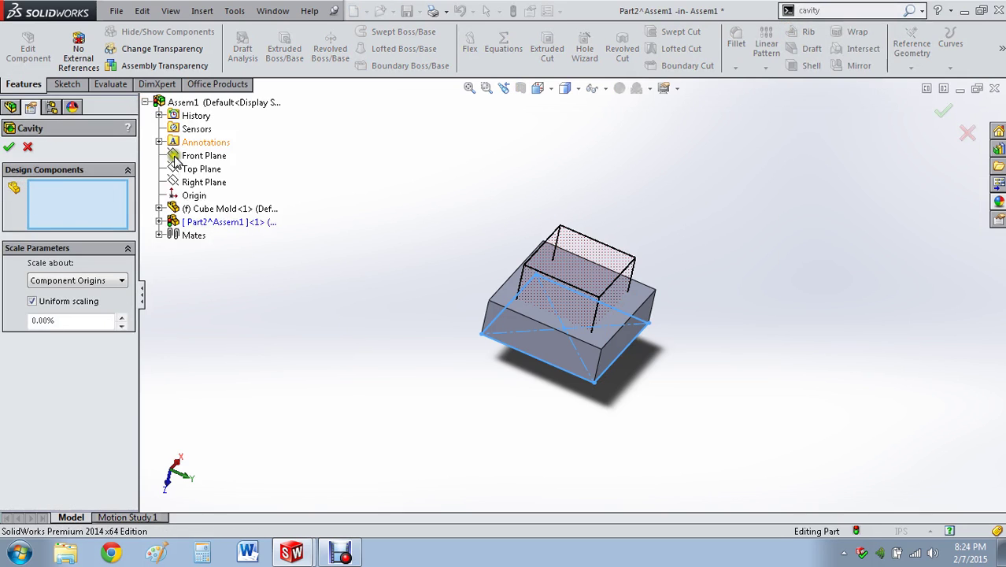
pyautogui.click(207, 210)
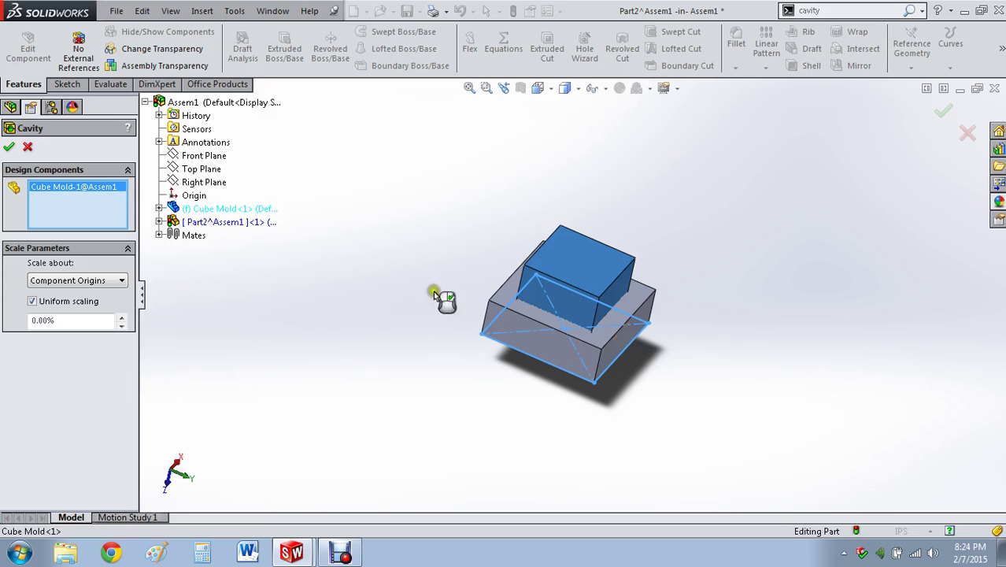
pyautogui.click(945, 115)
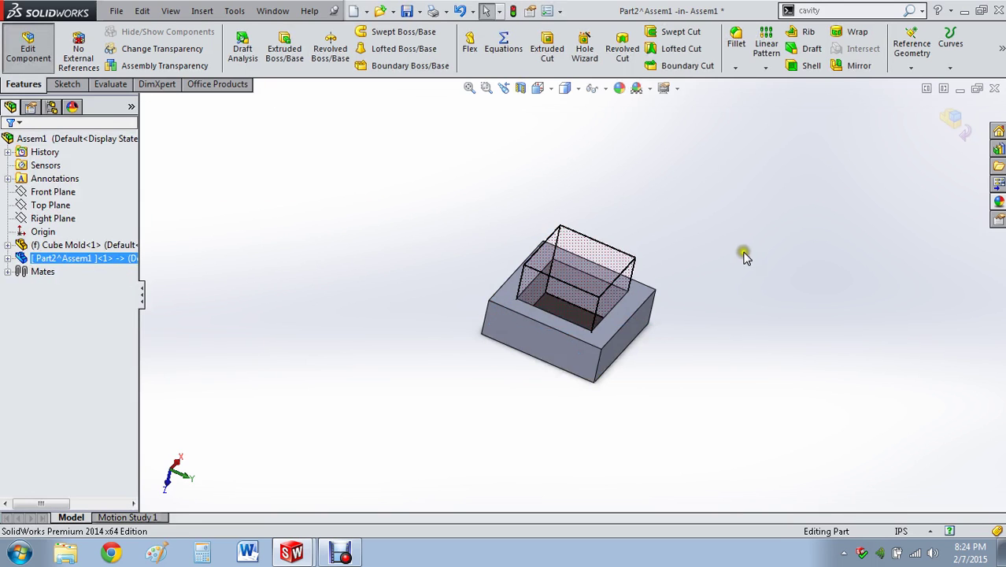
# Expand the second mold half's feature list in the design tree
pyautogui.moveTo(750, 244); pyautogui.dragTo(857, 205, button='middle')
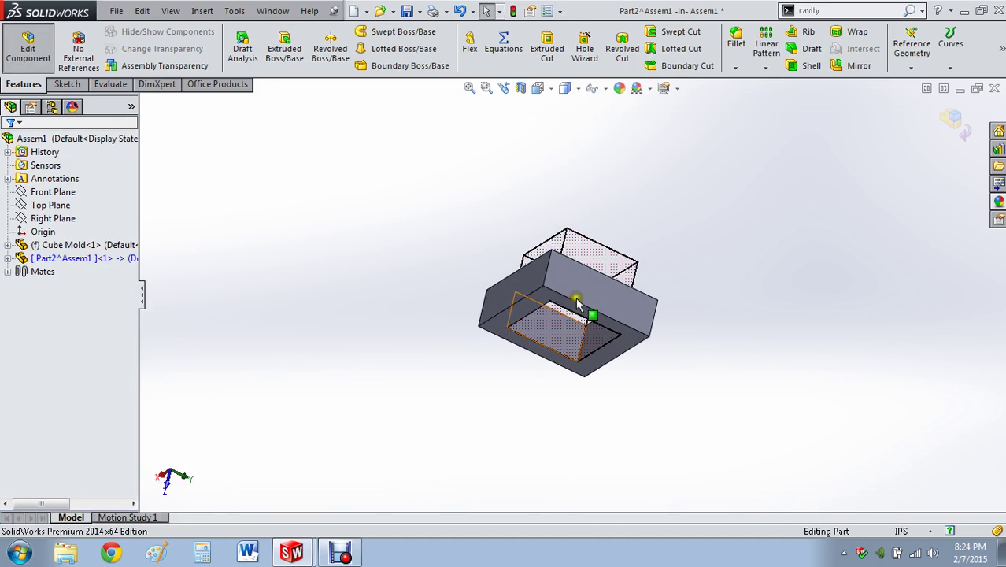
pyautogui.rightClick(99, 266)
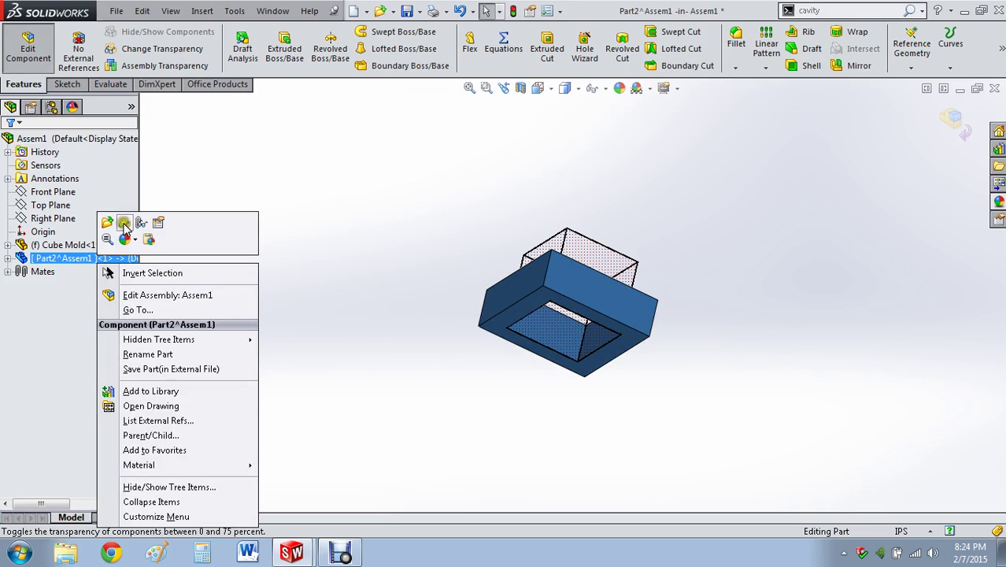
pyautogui.click(52, 272)
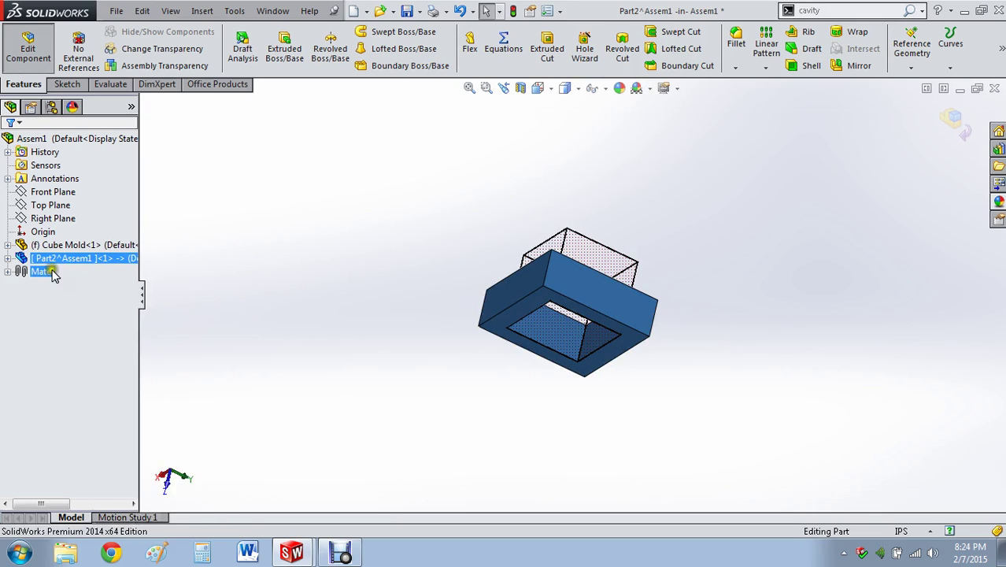
pyautogui.click(342, 285)
pyautogui.click(93, 259)
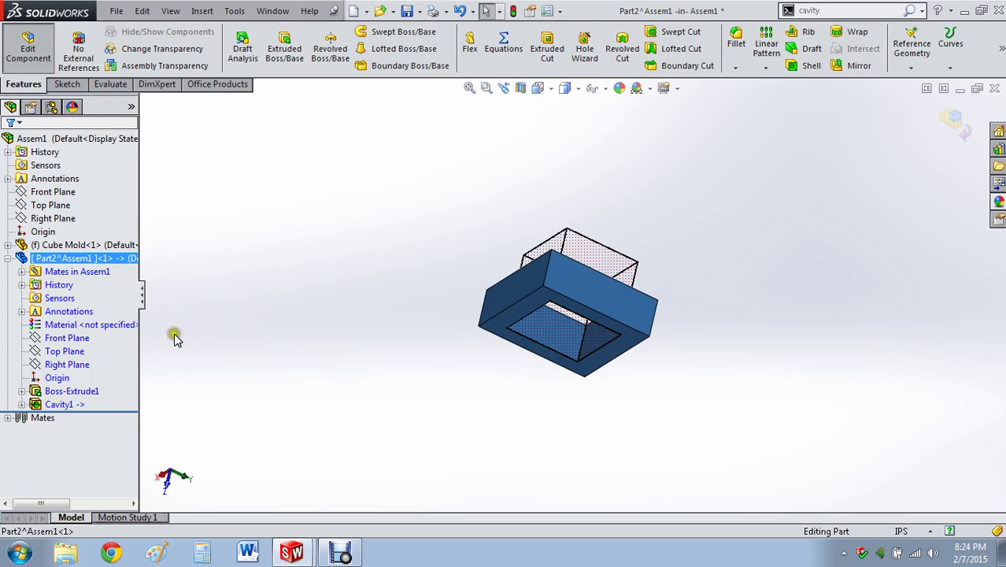
# Edit Boss-Extrude1 to add a Direction 2 Blind depth of 0.25 in
pyautogui.rightClick(68, 391)
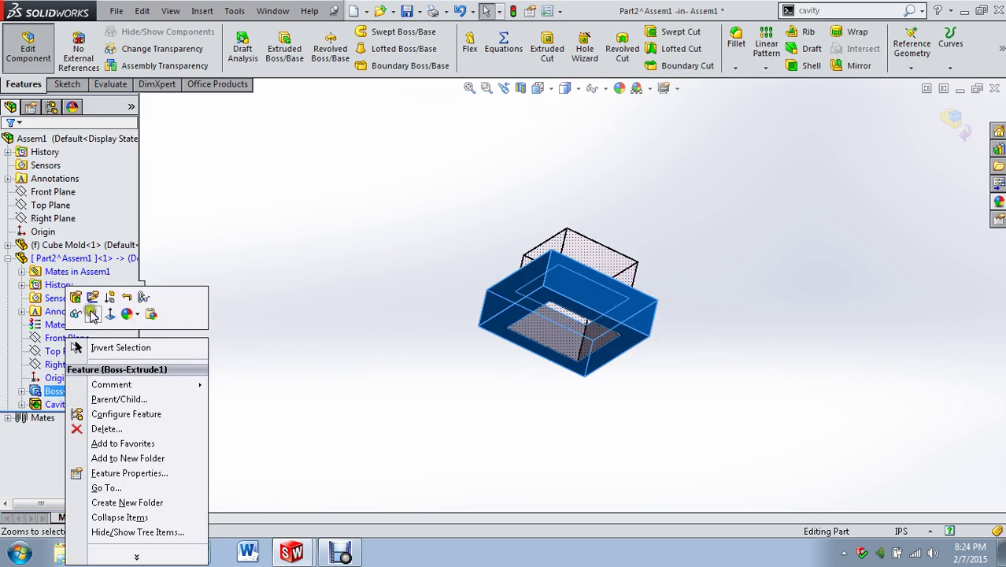
pyautogui.click(75, 296)
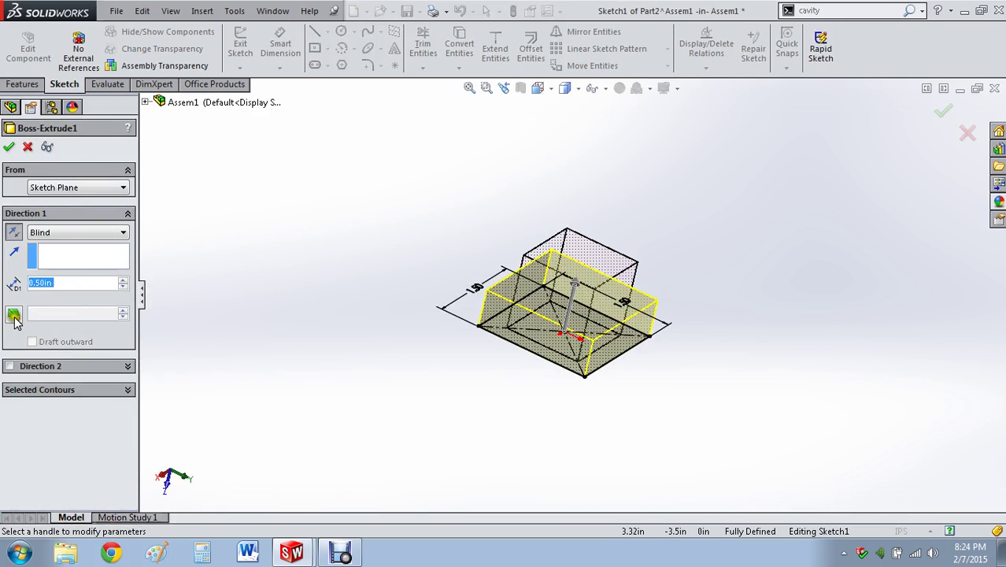
pyautogui.click(10, 366)
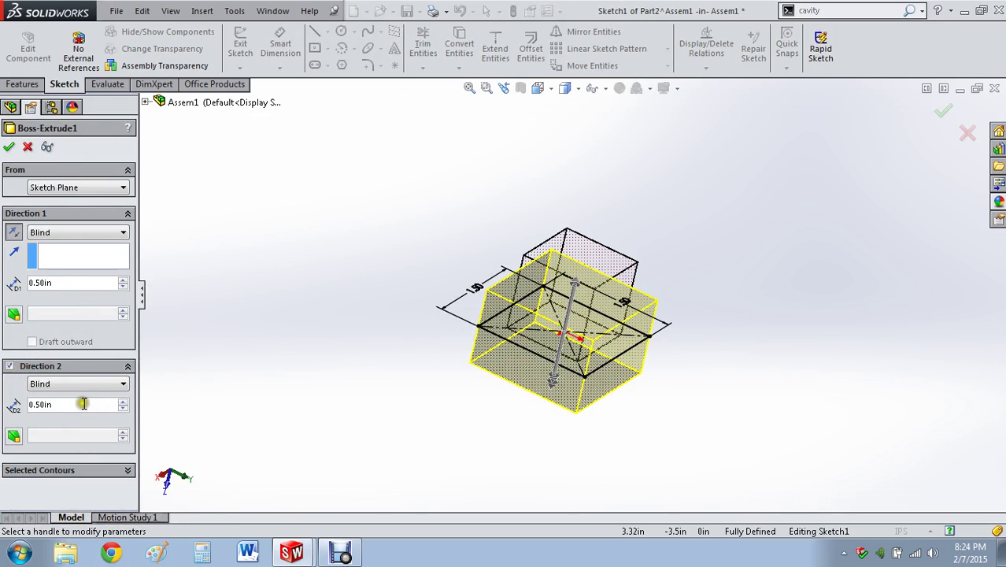
pyautogui.moveTo(83, 404); pyautogui.dragTo(3, 402)
pyautogui.write('.25')
pyautogui.press('Return')
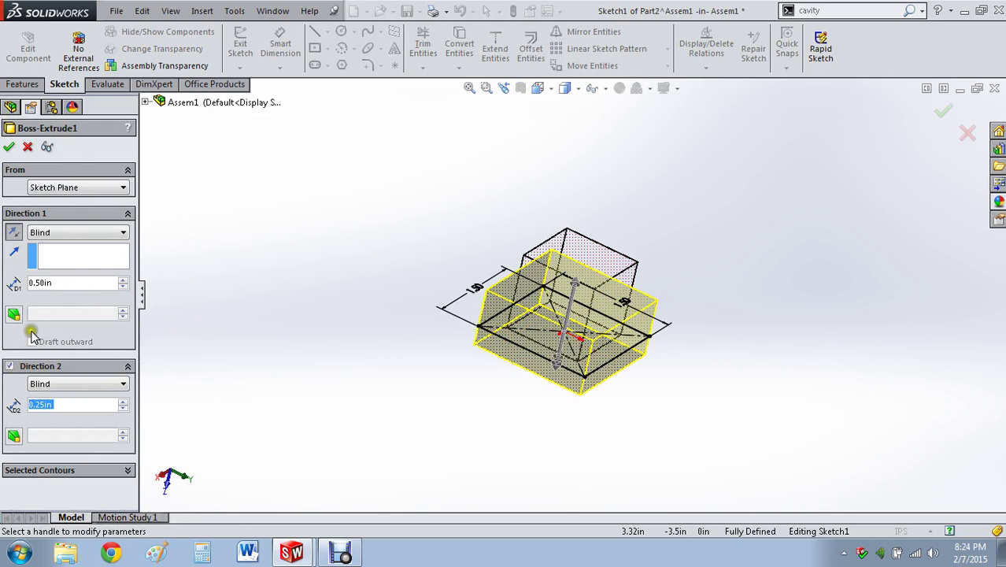
pyautogui.click(10, 148)
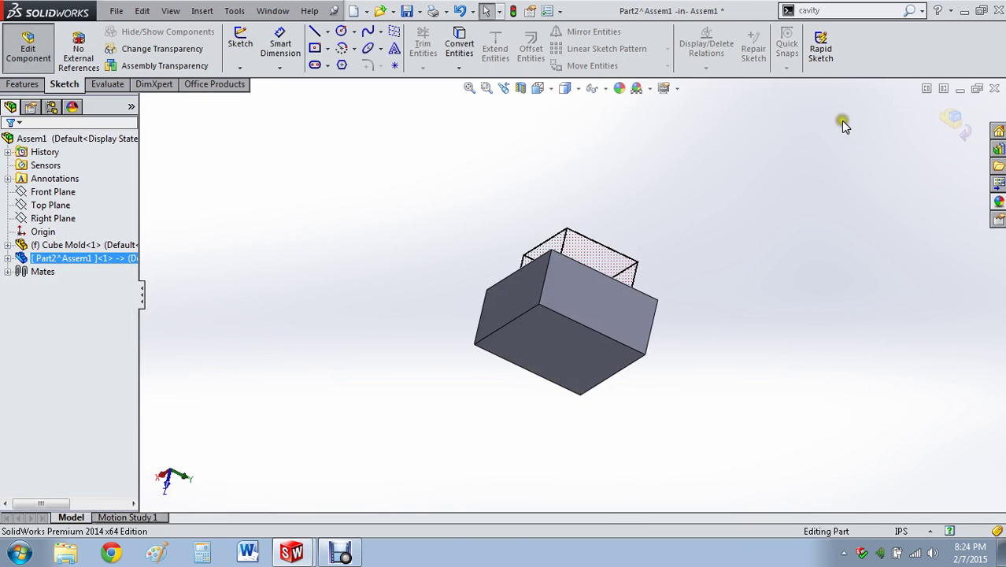
# Exit component editing and insert a new part placed on the mold base's top face
pyautogui.click(954, 120)
pyautogui.moveTo(695, 198); pyautogui.dragTo(608, 313, button='middle')
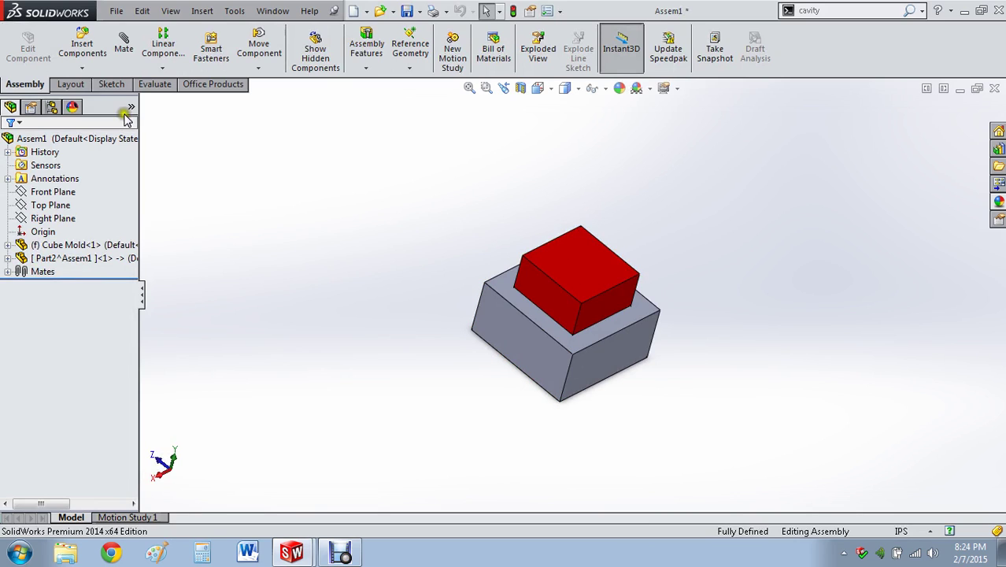
pyautogui.click(82, 68)
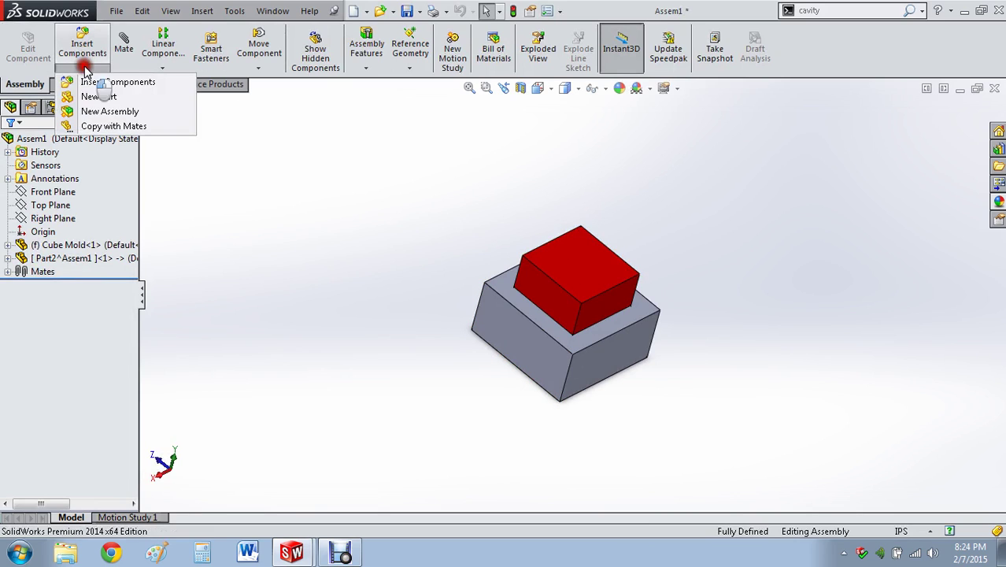
pyautogui.click(102, 98)
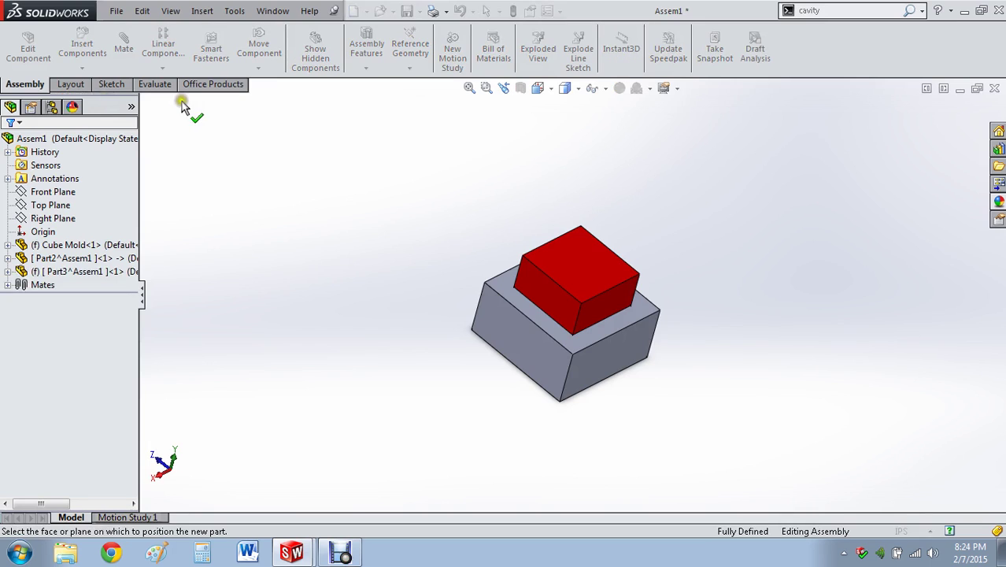
pyautogui.click(70, 85)
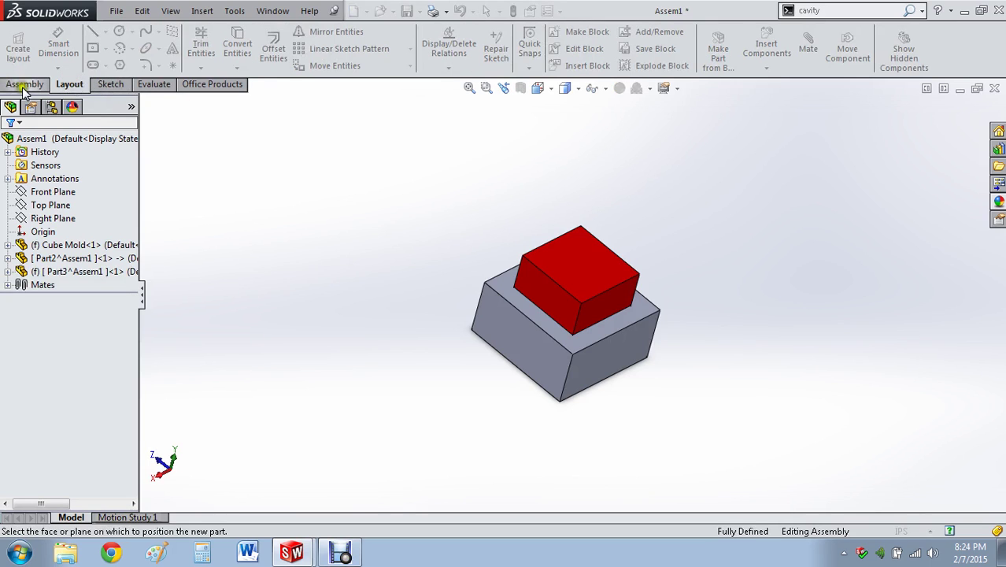
pyautogui.click(509, 294)
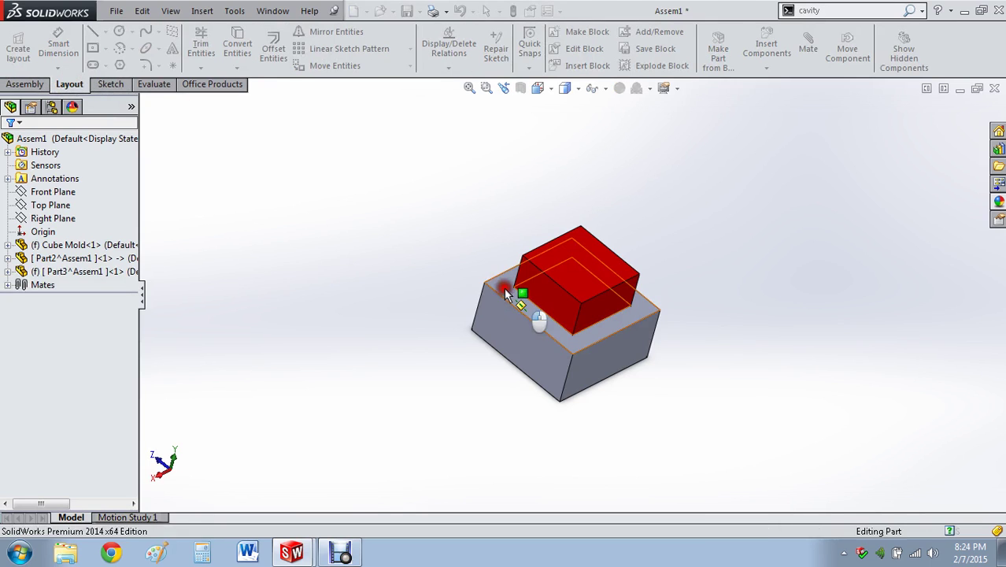
# Offset the base's top face edges 0.10 in inward into the sketch
pyautogui.click(530, 49)
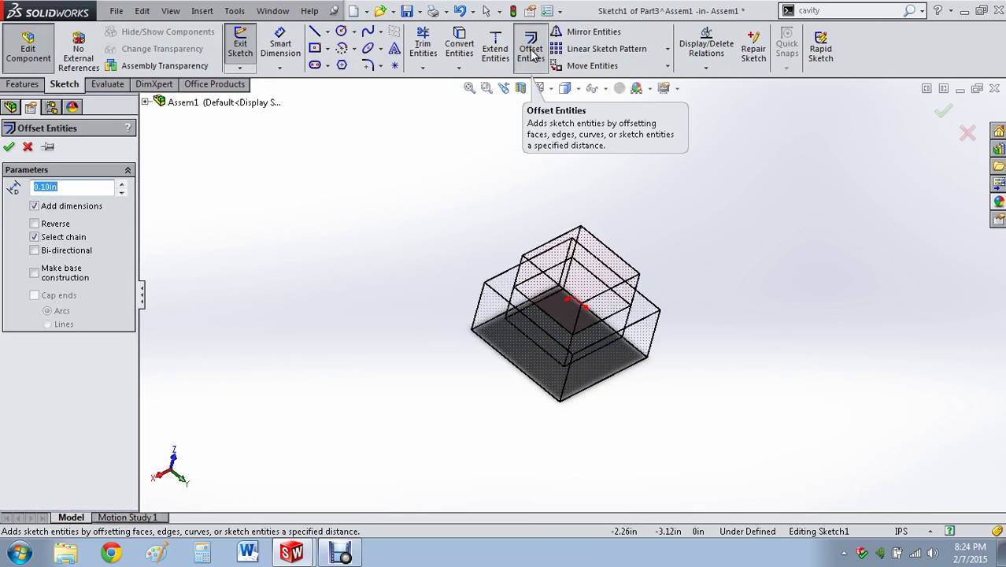
pyautogui.click(511, 313)
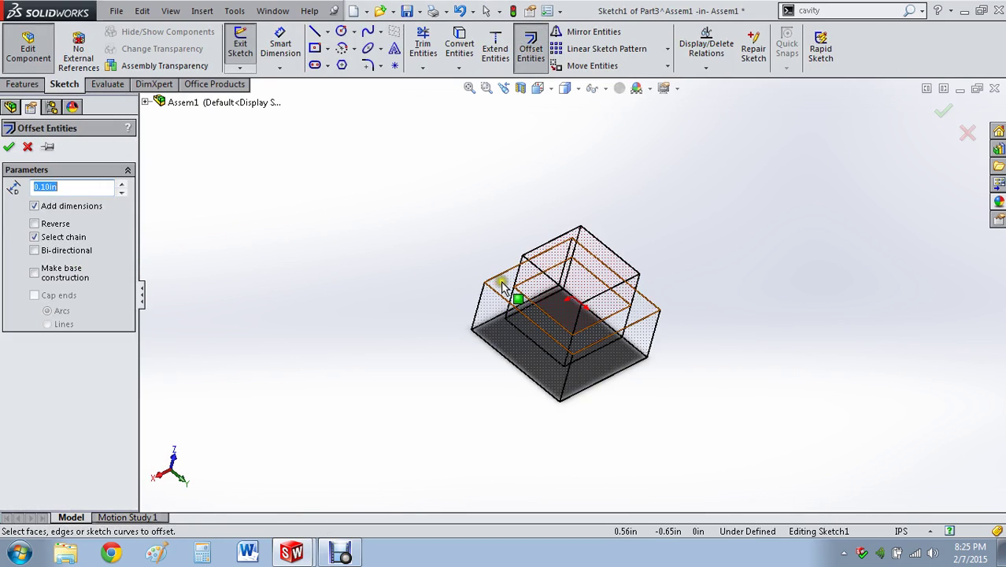
pyautogui.click(504, 288)
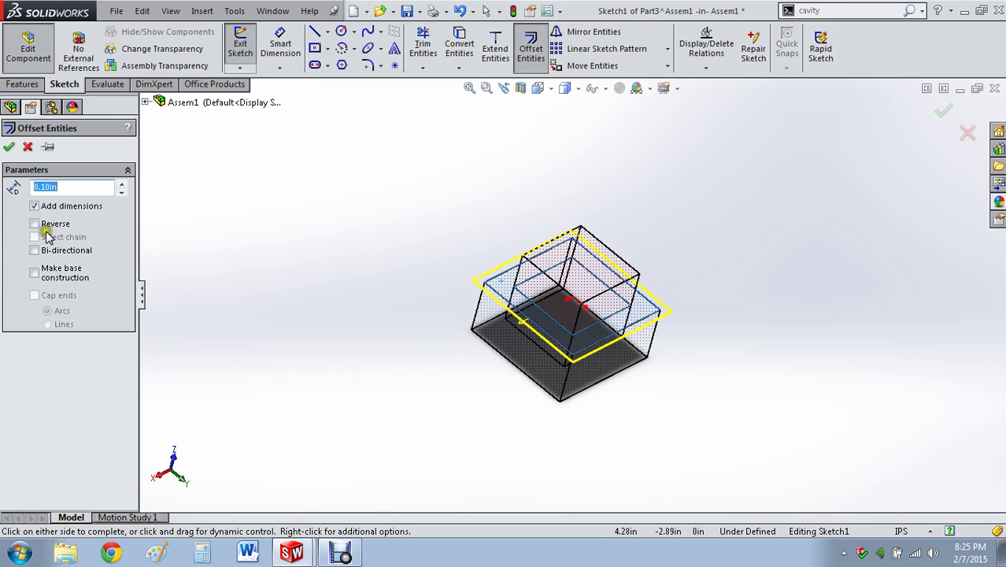
pyautogui.click(36, 225)
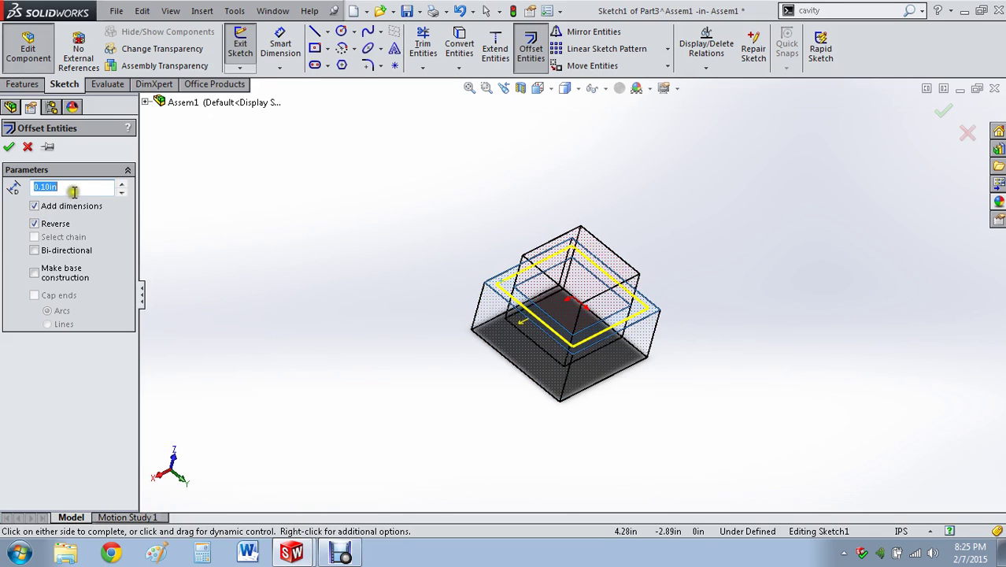
pyautogui.click(10, 146)
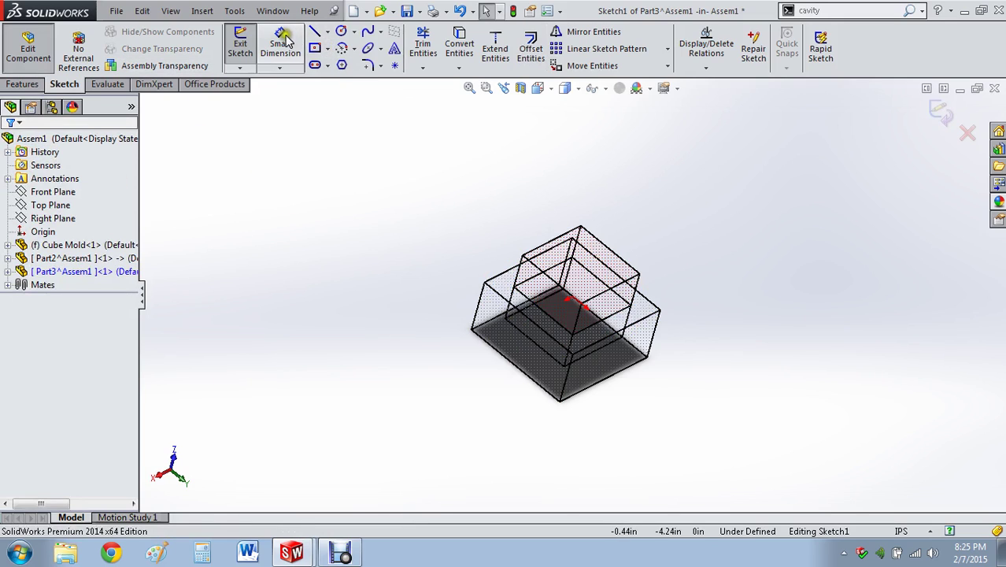
# Draw a centre rectangle from the origin as a square over the mold base
pyautogui.click(317, 48)
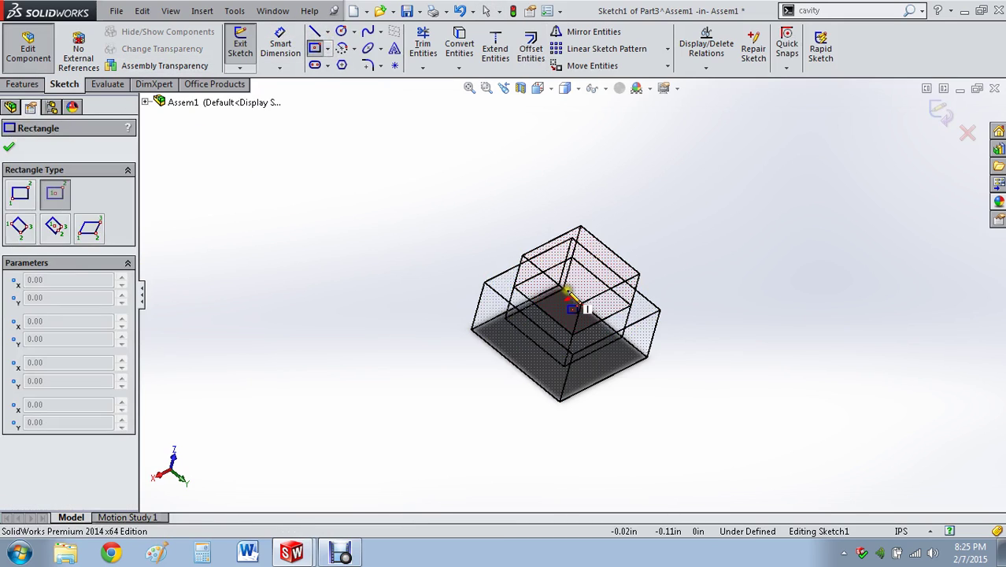
pyautogui.hotkey('ctrl', '8')
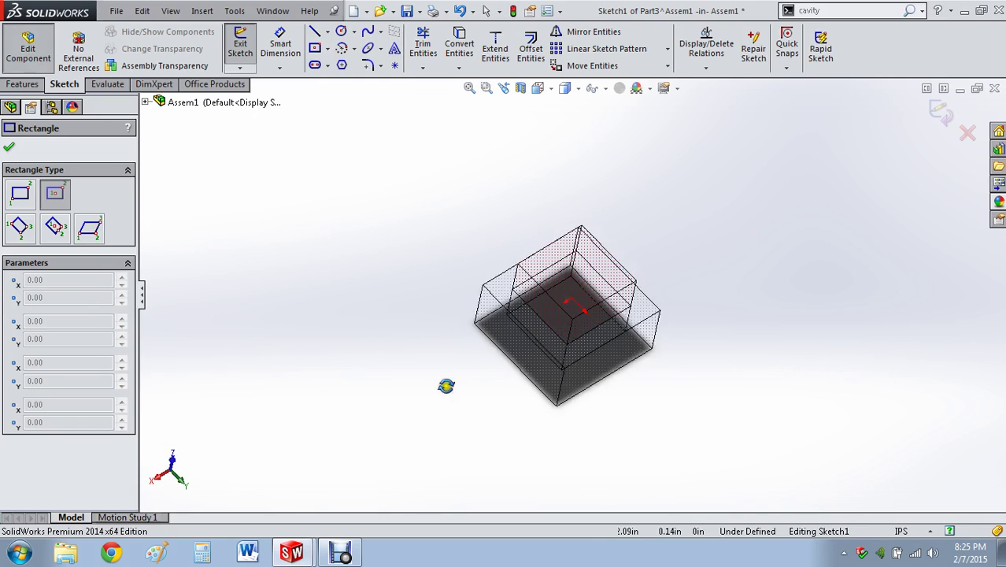
pyautogui.click(573, 302)
pyautogui.click(488, 293)
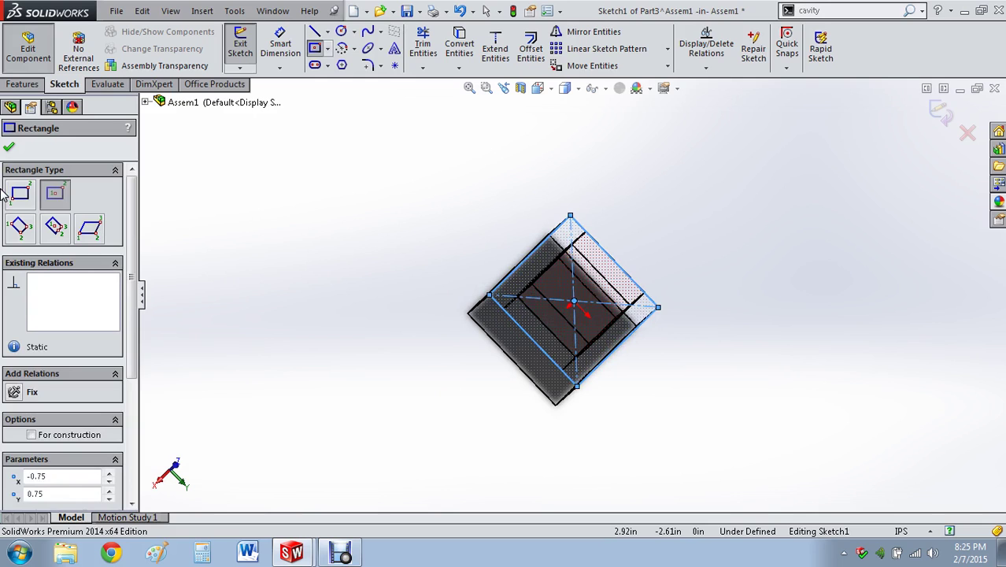
pyautogui.click(10, 150)
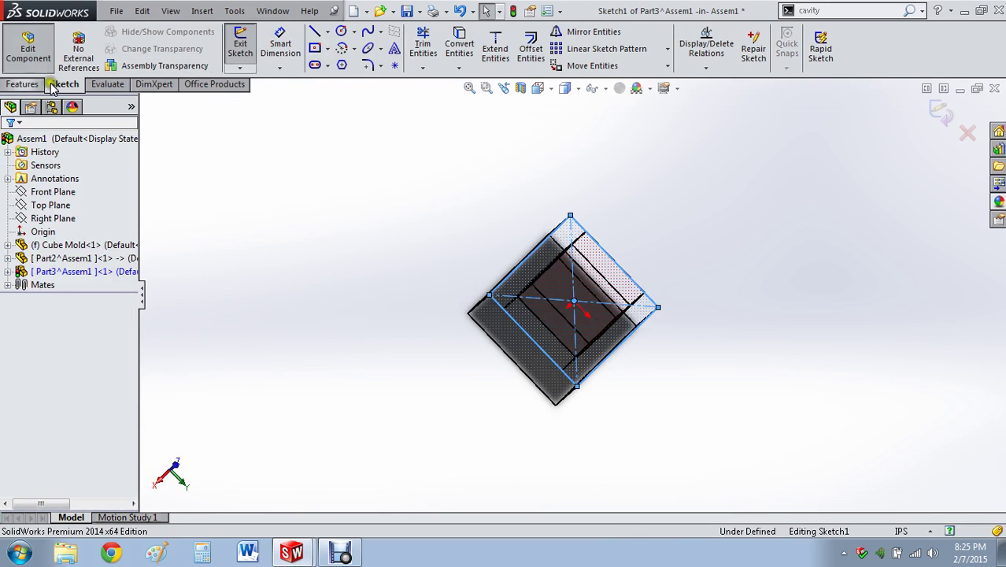
pyautogui.click(19, 85)
# Boss-extrude the centred square 0.75 in into a solid block on Part3^Assem1
pyautogui.click(284, 47)
pyautogui.moveTo(395, 284); pyautogui.dragTo(474, 248, button='middle')
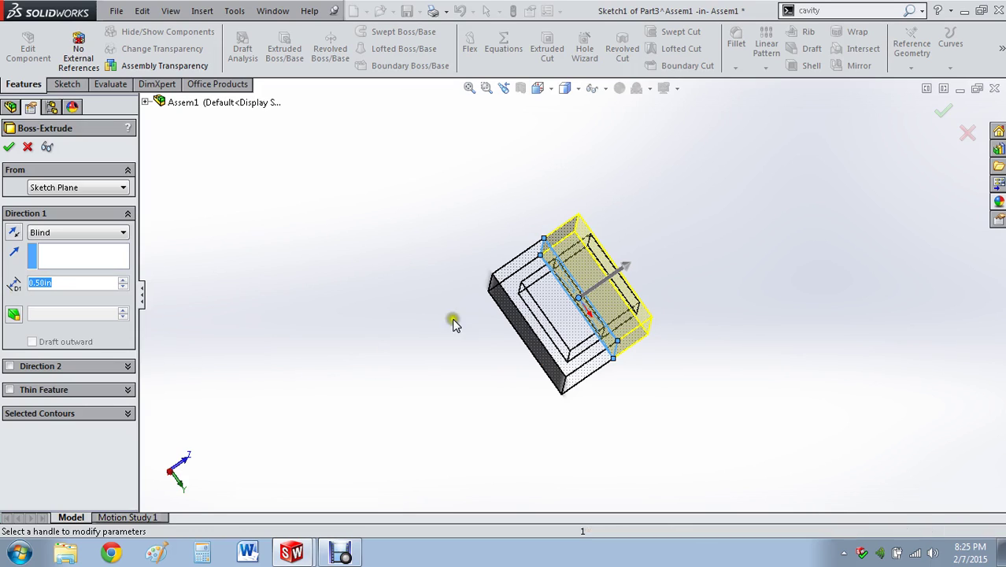
pyautogui.write('0.75')
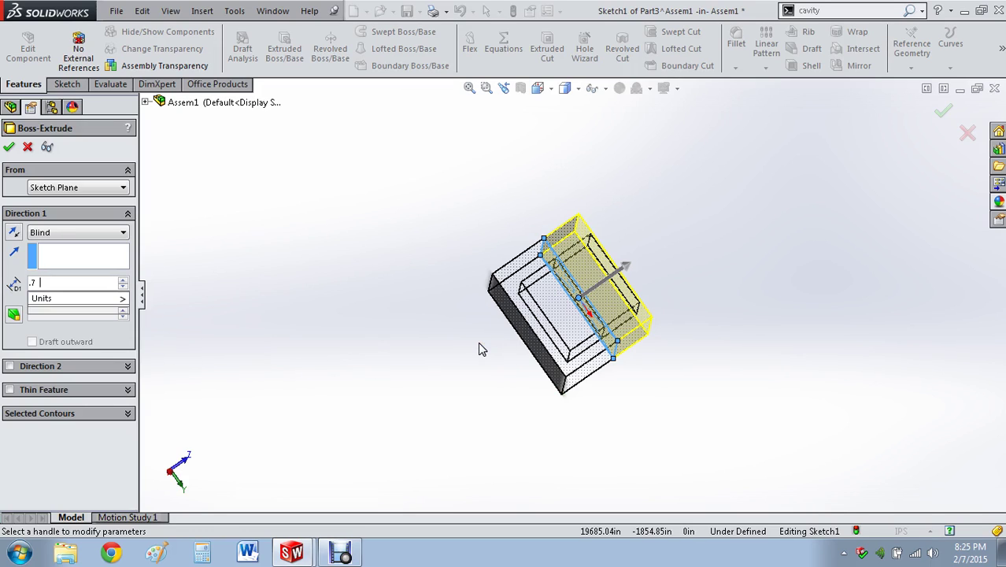
pyautogui.press('Return')
pyautogui.click(942, 116)
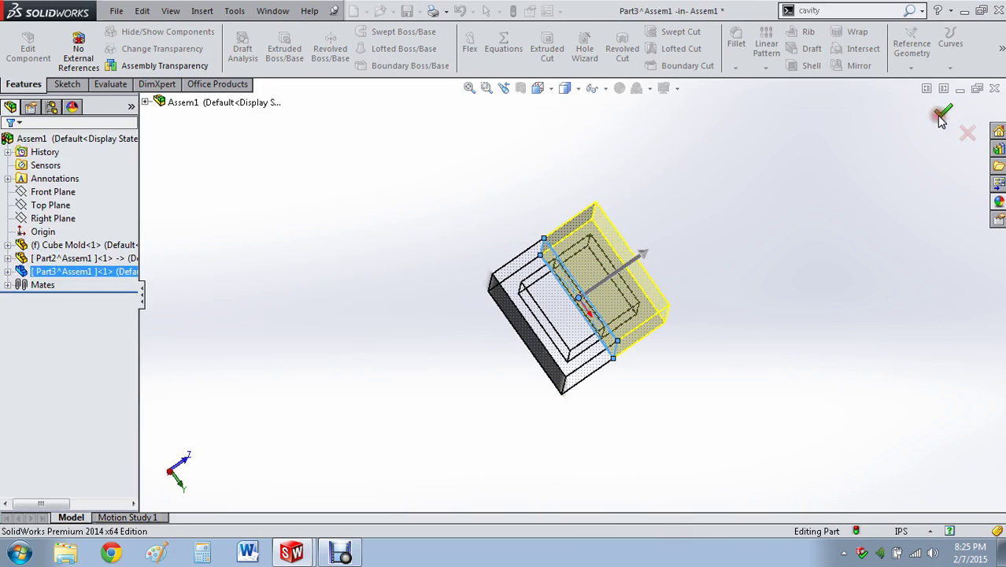
pyautogui.moveTo(942, 116); pyautogui.dragTo(419, 183, button='middle')
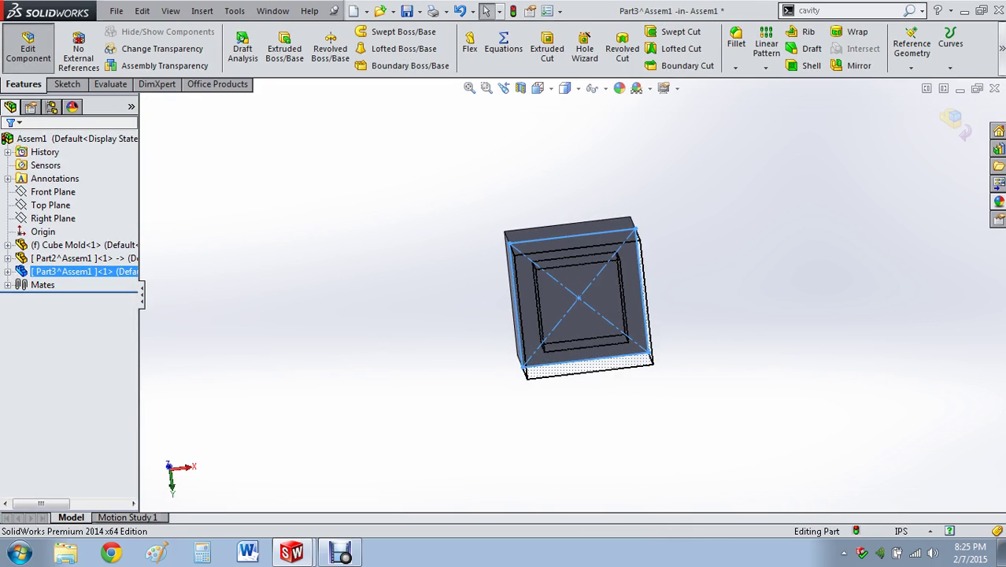
# Cut a Cube Mold cavity into Part3^Assem1, then exit Edit Part back to Assem1
pyautogui.click(1001, 51)
pyautogui.click(935, 98)
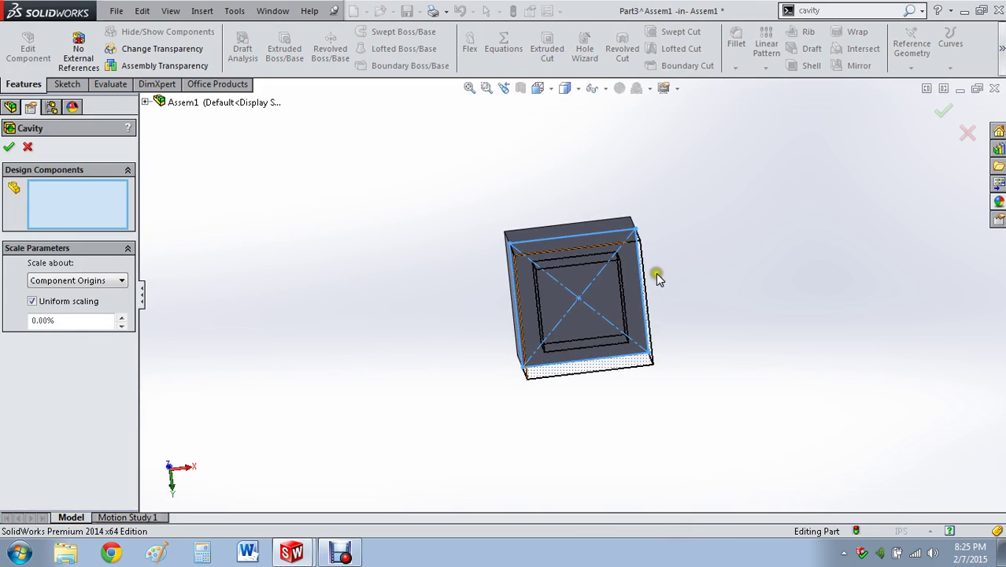
pyautogui.moveTo(384, 278); pyautogui.dragTo(338, 263, button='middle')
pyautogui.click(144, 103)
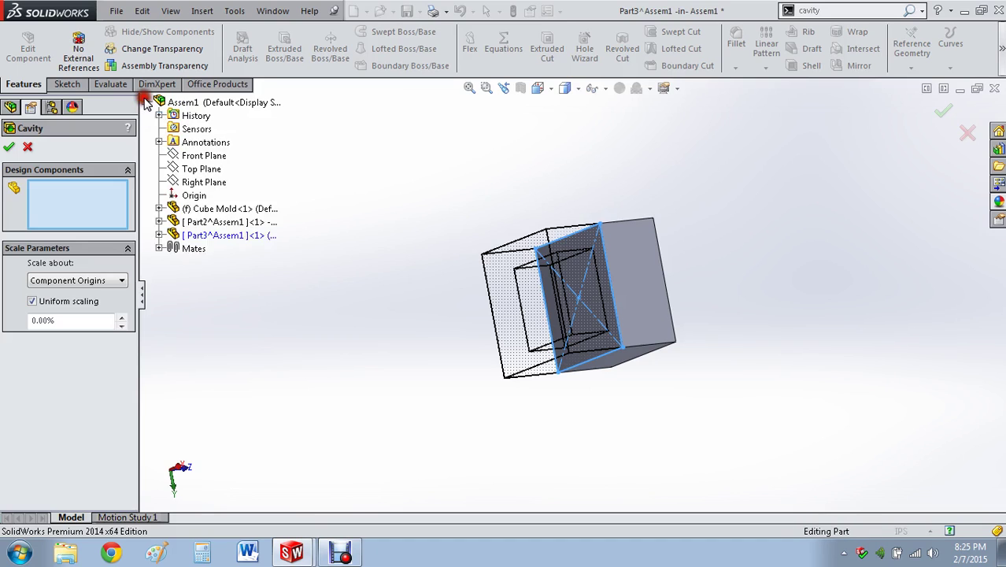
pyautogui.click(193, 208)
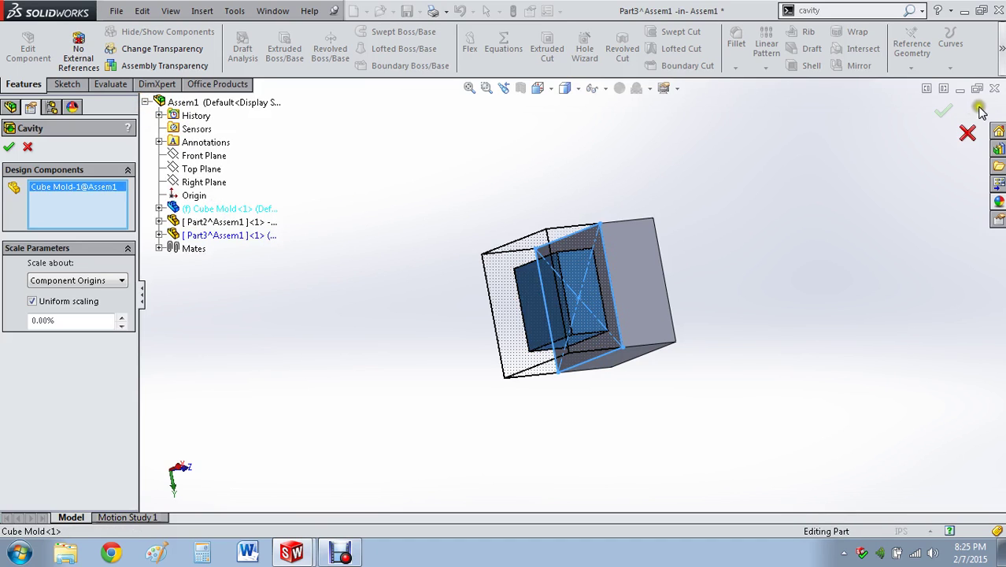
pyautogui.click(943, 111)
pyautogui.moveTo(328, 294); pyautogui.dragTo(472, 315, button='middle')
pyautogui.click(953, 120)
pyautogui.moveTo(743, 155); pyautogui.dragTo(568, 240, button='middle')
# Open Part3^Assem1 in its own window
pyautogui.rightClick(568, 240)
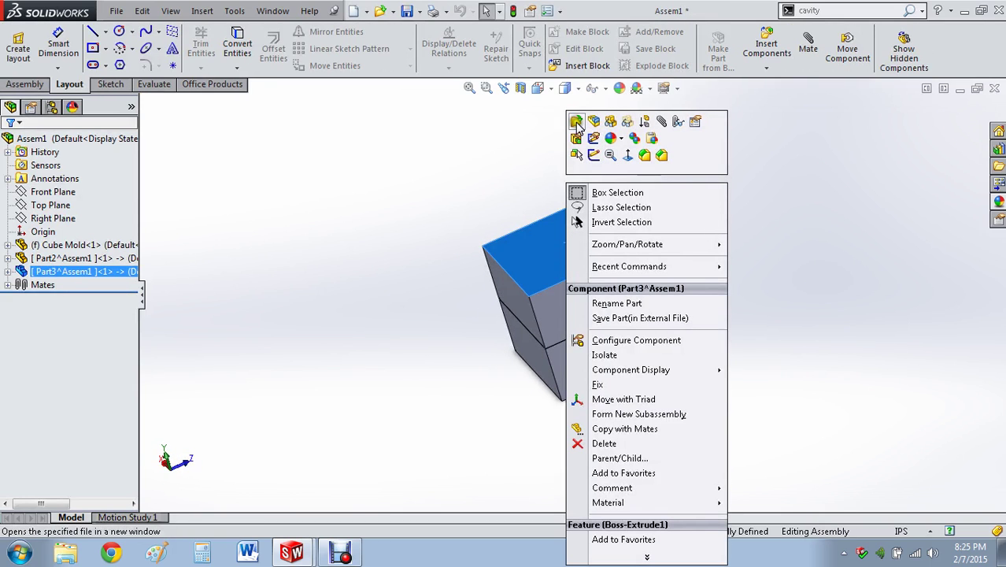
pyautogui.click(576, 122)
pyautogui.moveTo(605, 248); pyautogui.dragTo(351, 281, button='middle')
pyautogui.rightClick(525, 286)
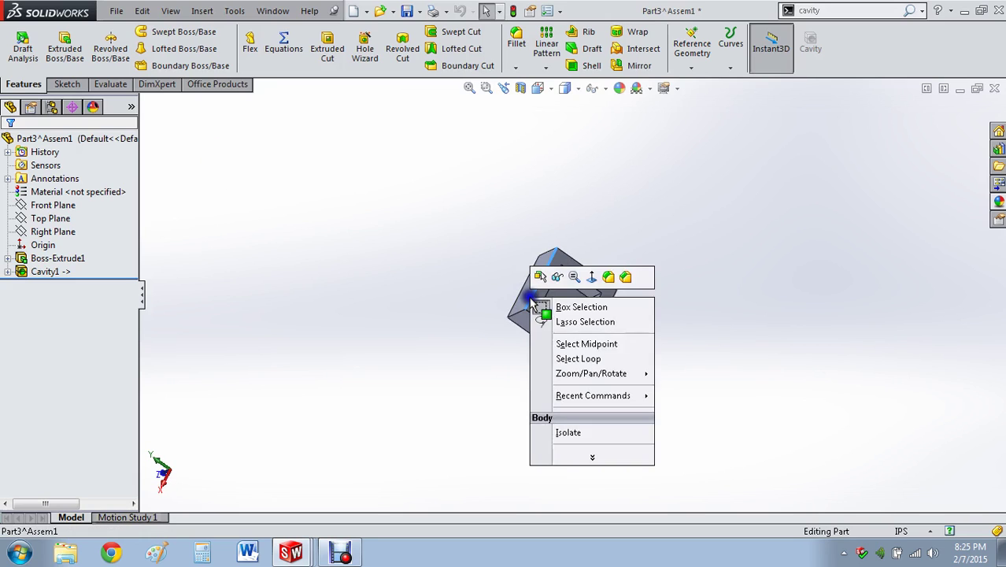
pyautogui.click(543, 305)
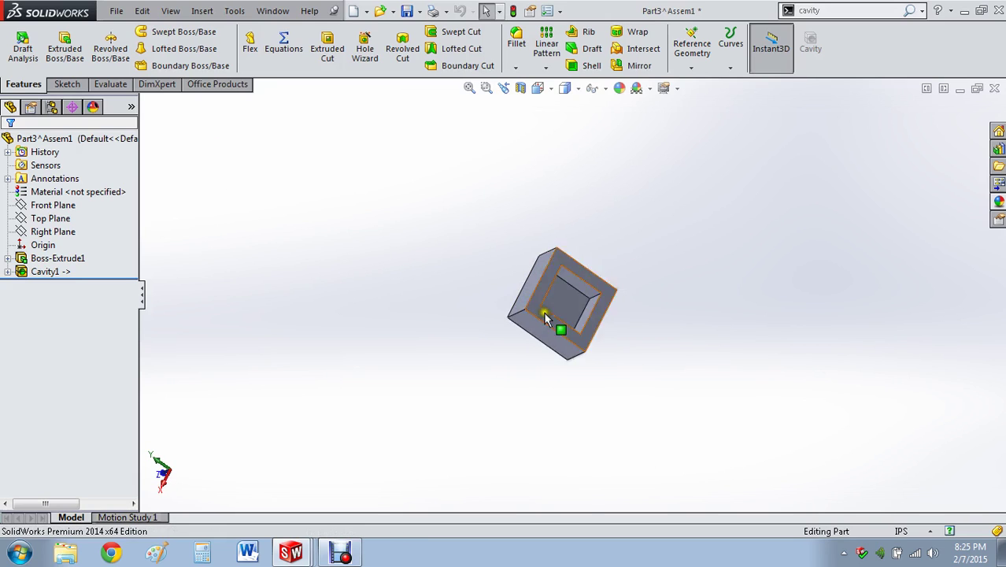
# Colour the whole Part3^Assem1 dark green and switch back to Assem1
pyautogui.rightClick(559, 331)
pyautogui.click(635, 157)
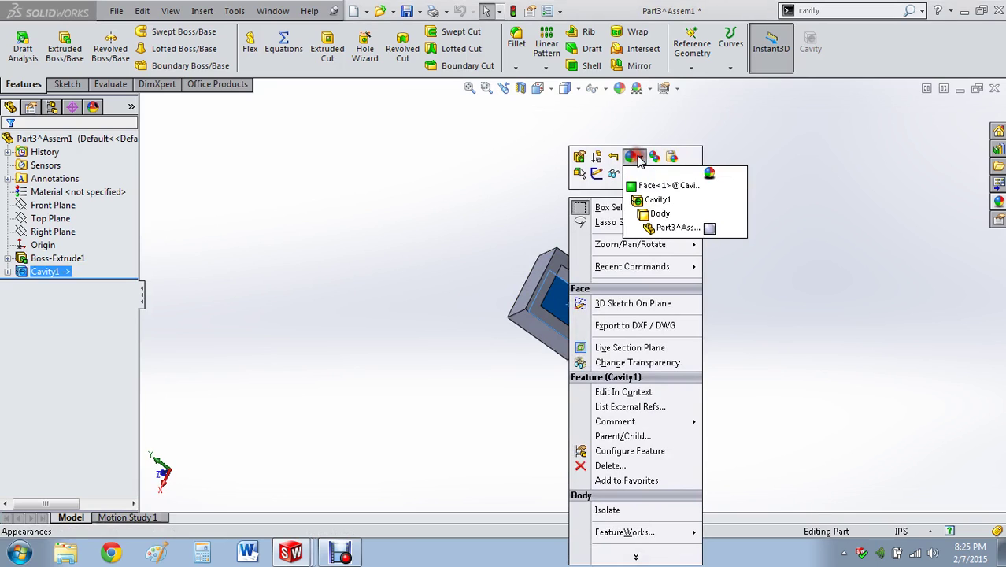
pyautogui.click(677, 228)
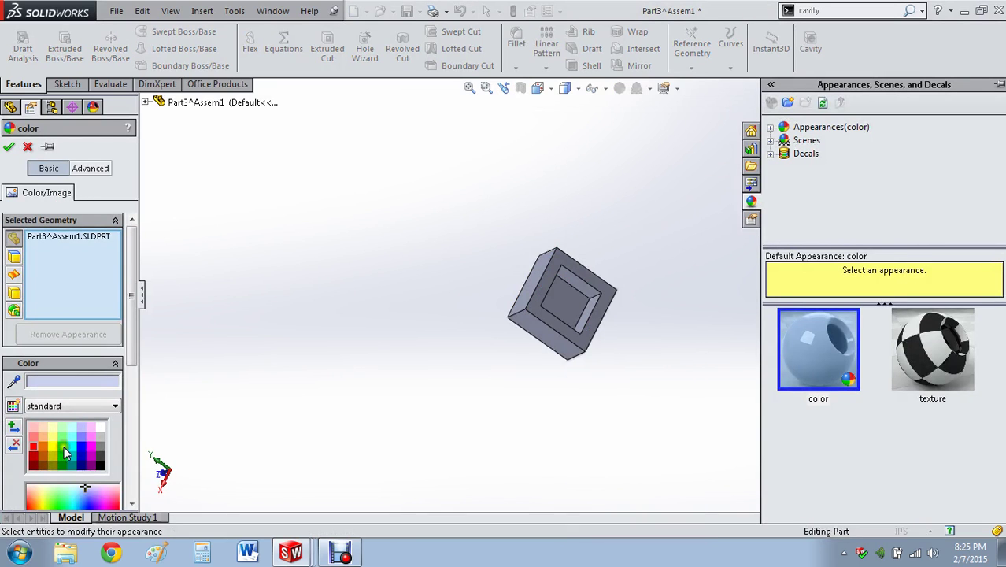
pyautogui.click(64, 446)
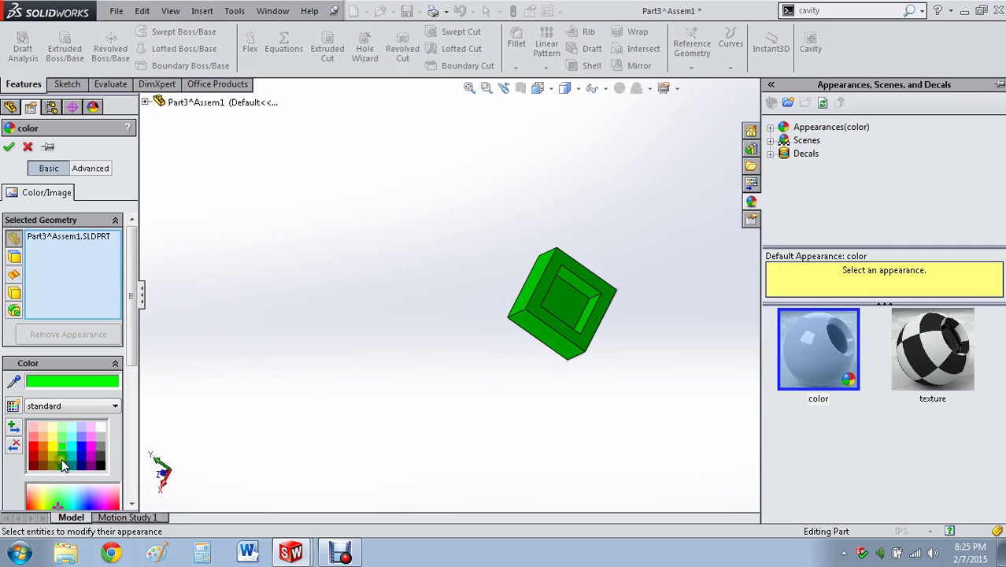
pyautogui.click(61, 456)
pyautogui.click(15, 150)
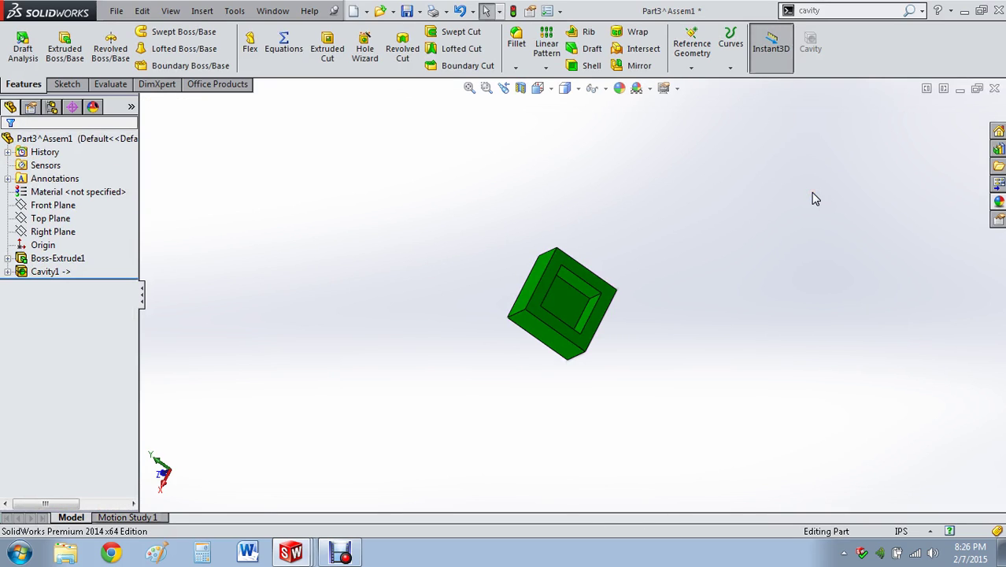
pyautogui.hotkey('ctrl', 'Tab')
pyautogui.hotkey('ctrl', 'Tab')
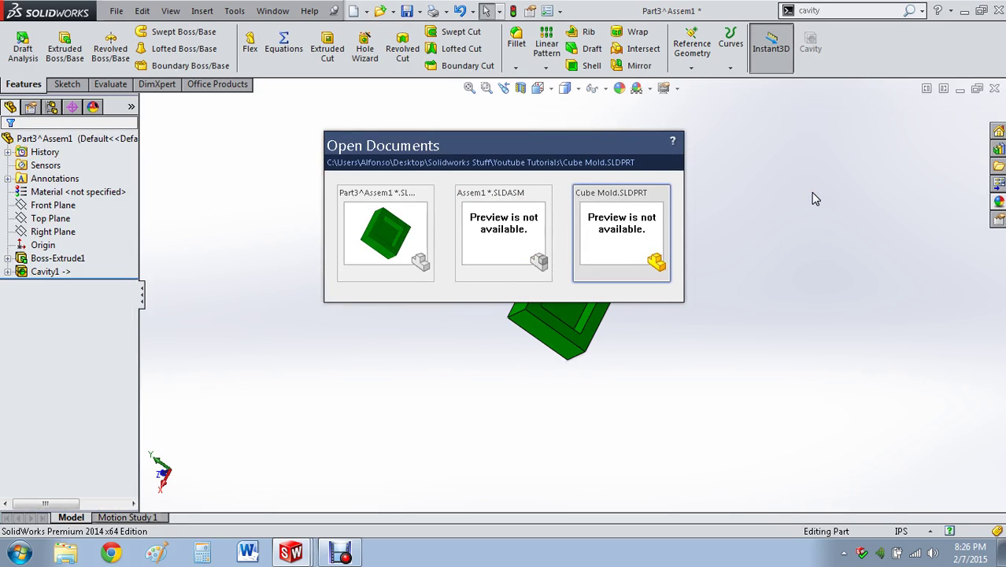
pyautogui.hotkey('ctrl', 'Tab')
pyautogui.hotkey('ctrl', 'Tab')
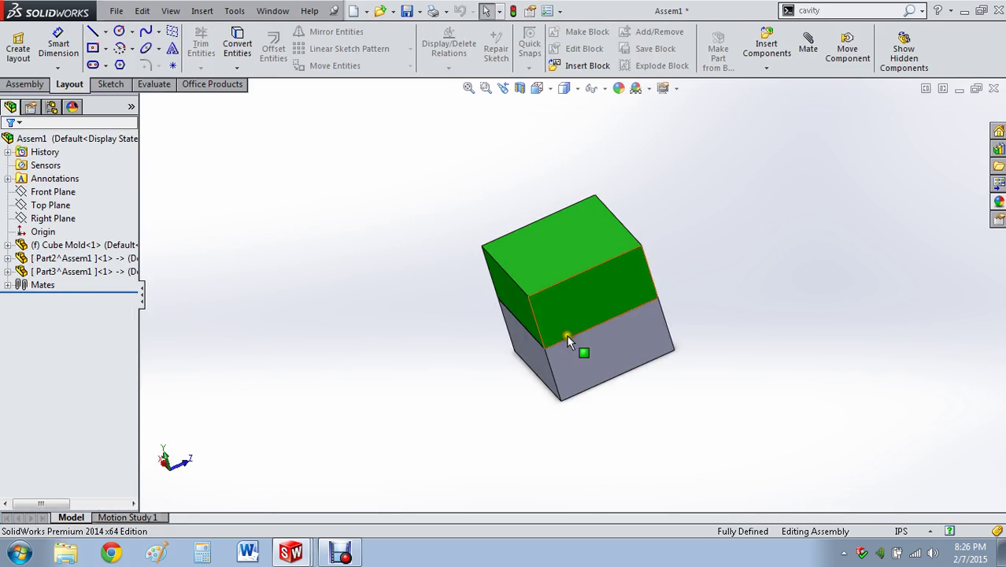
# Open Part2^Assem1, colour the whole part magenta, and switch back to Assem1
pyautogui.rightClick(588, 346)
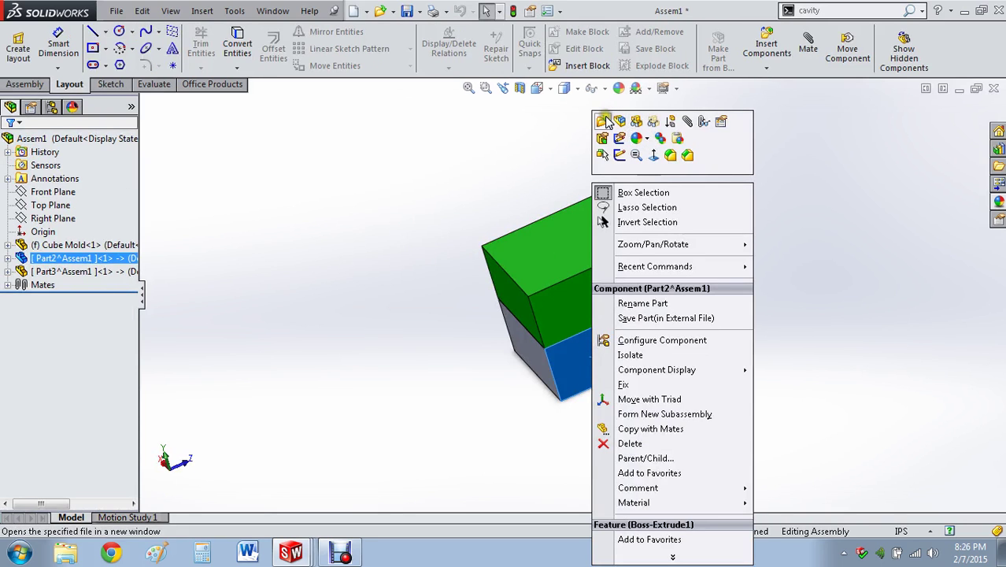
pyautogui.click(602, 121)
pyautogui.rightClick(576, 307)
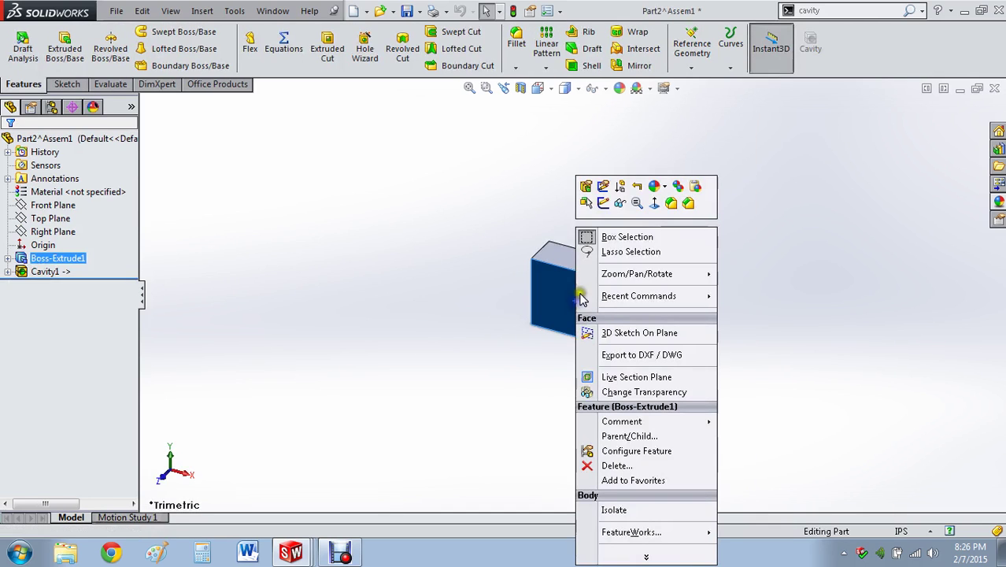
pyautogui.click(659, 192)
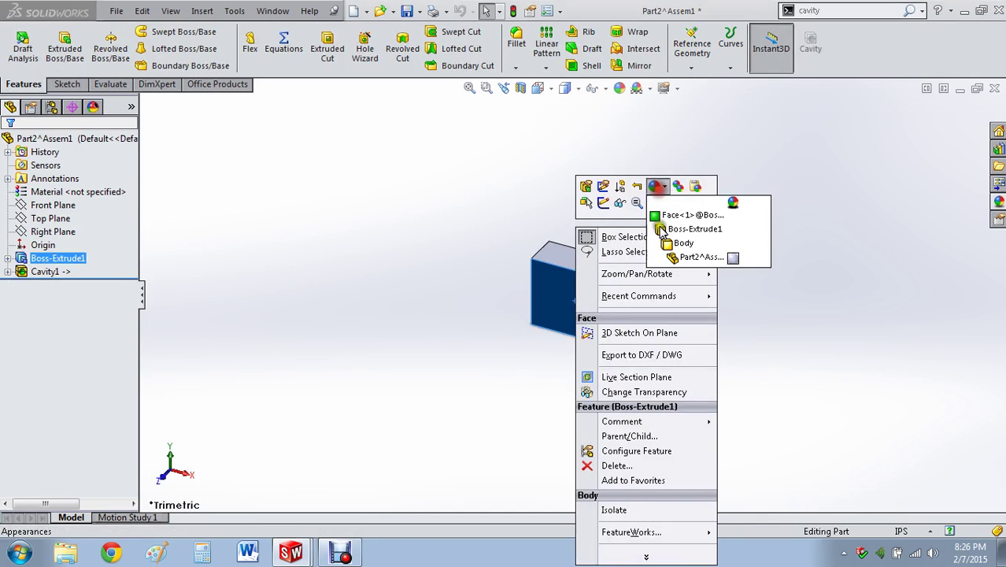
pyautogui.click(681, 255)
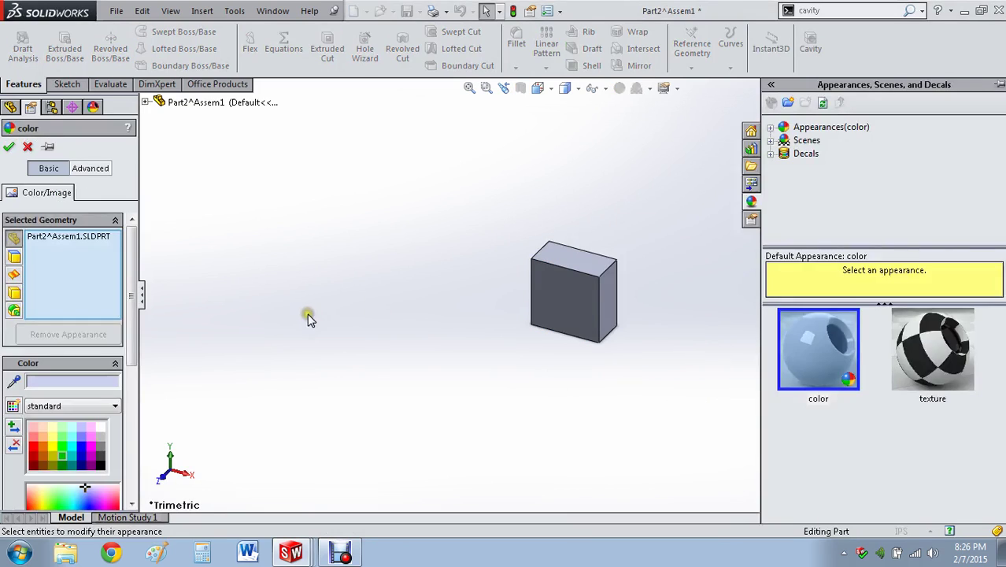
pyautogui.click(91, 455)
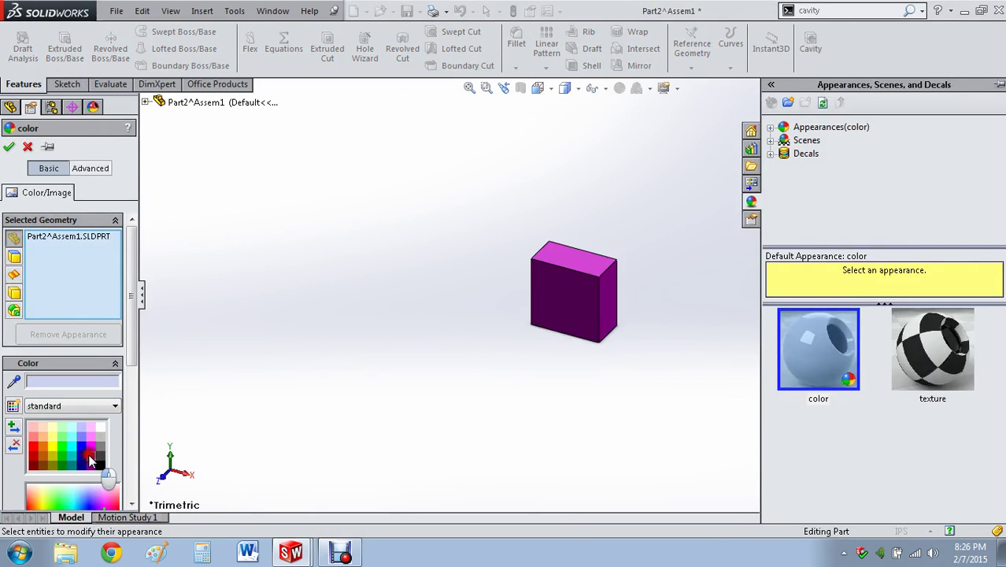
pyautogui.click(11, 148)
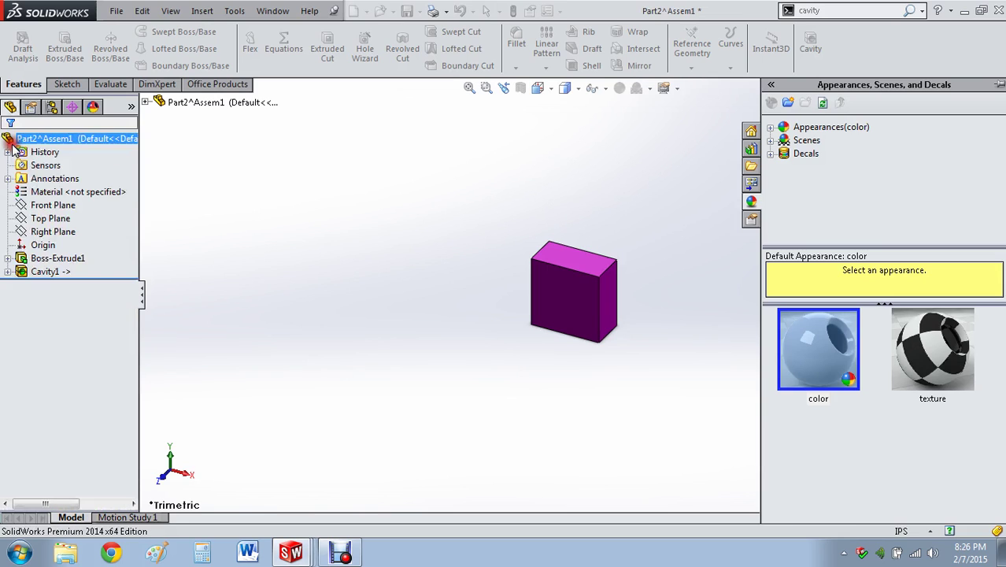
pyautogui.click(576, 169)
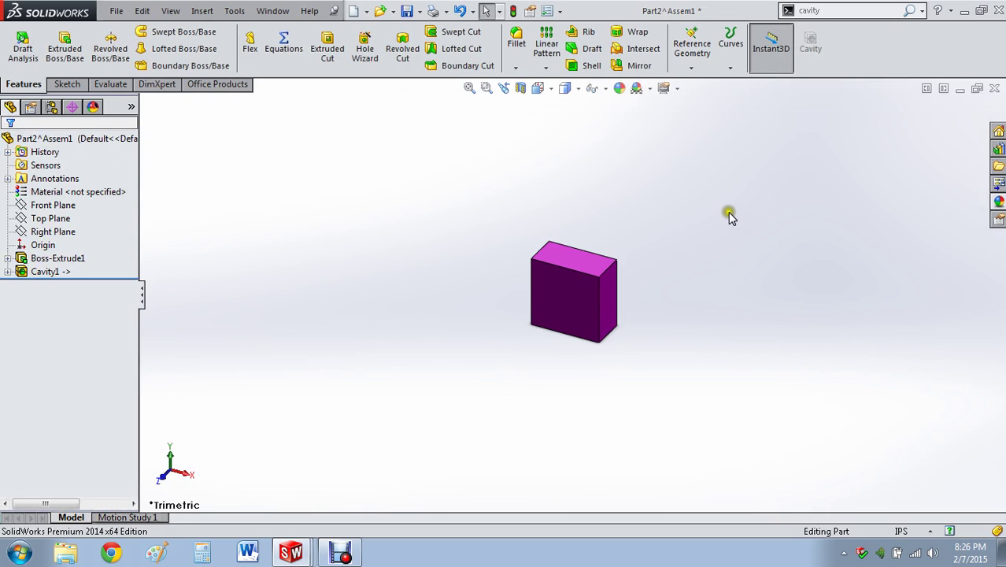
pyautogui.hotkey('ctrl', 'Tab')
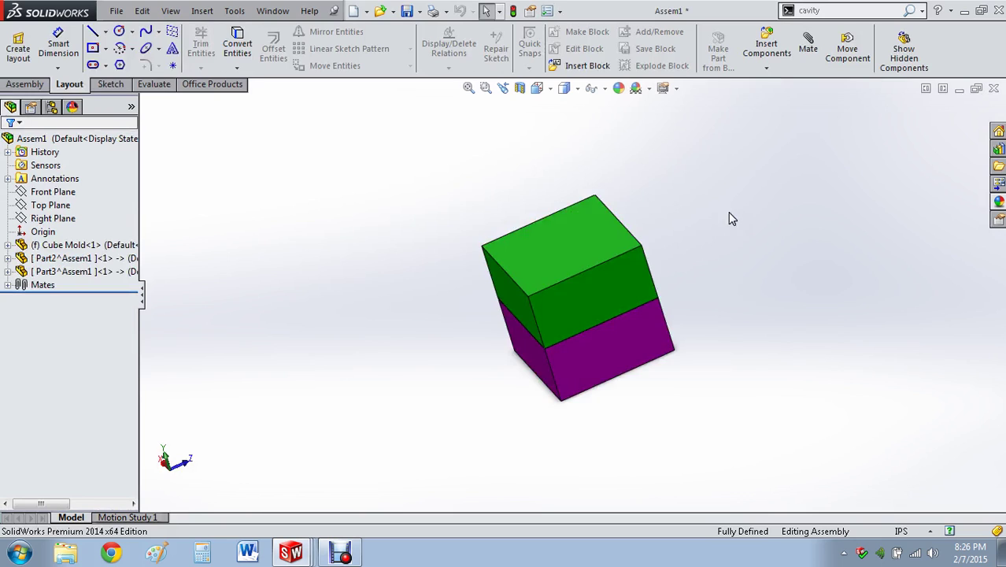
# Start a new exploded view from the Default configuration
pyautogui.moveTo(377, 218); pyautogui.dragTo(474, 447, button='middle')
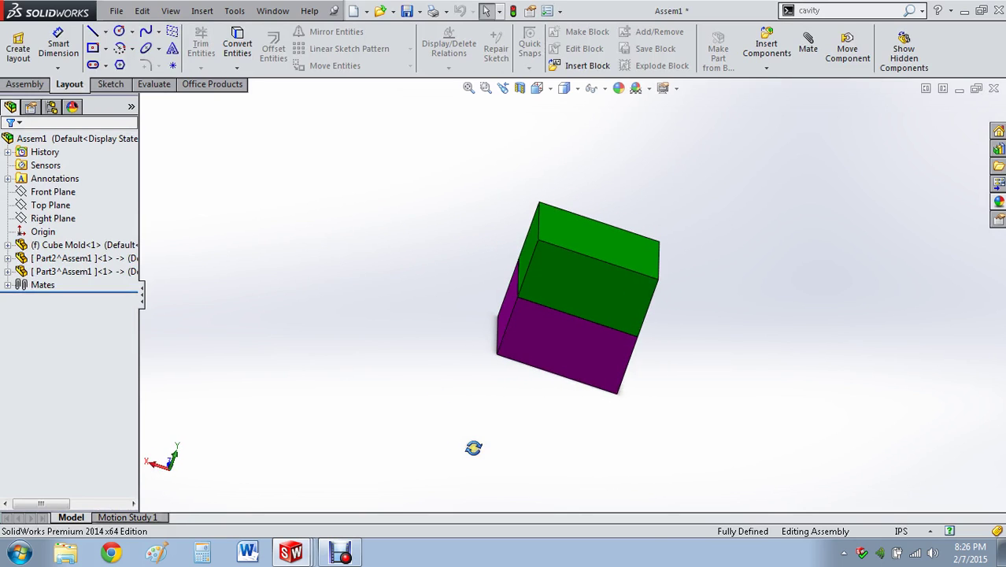
pyautogui.click(31, 109)
pyautogui.click(50, 107)
pyautogui.click(67, 155)
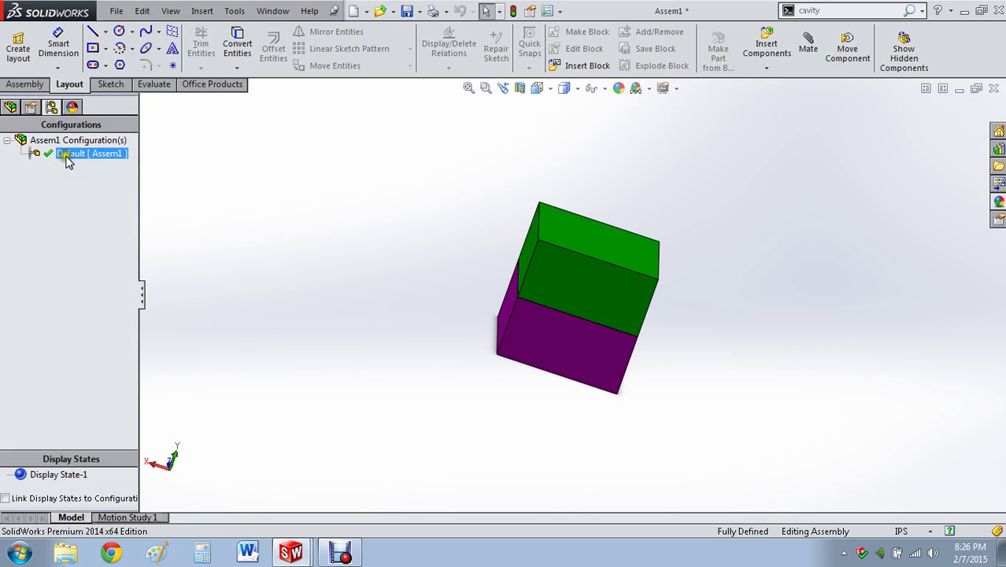
pyautogui.rightClick(68, 155)
pyautogui.click(119, 180)
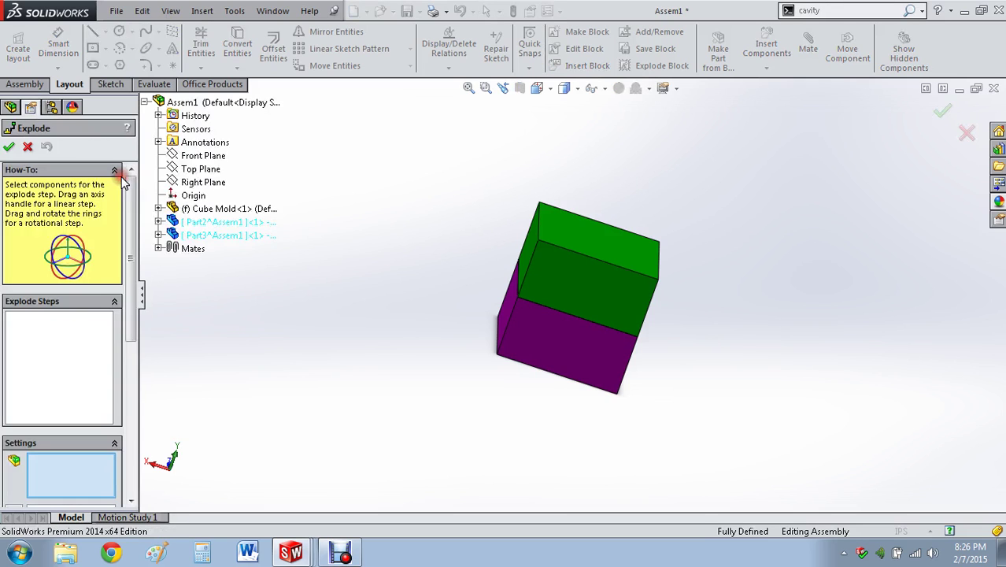
# Drag the green half up and the lower half down, clear of the red cube
pyautogui.click(571, 263)
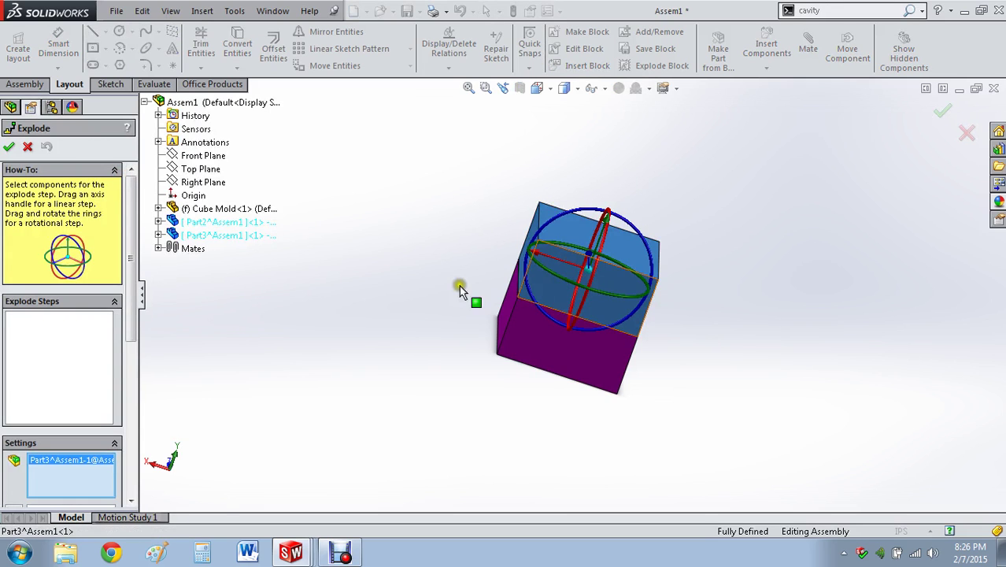
pyautogui.moveTo(461, 287); pyautogui.dragTo(412, 283, button='middle')
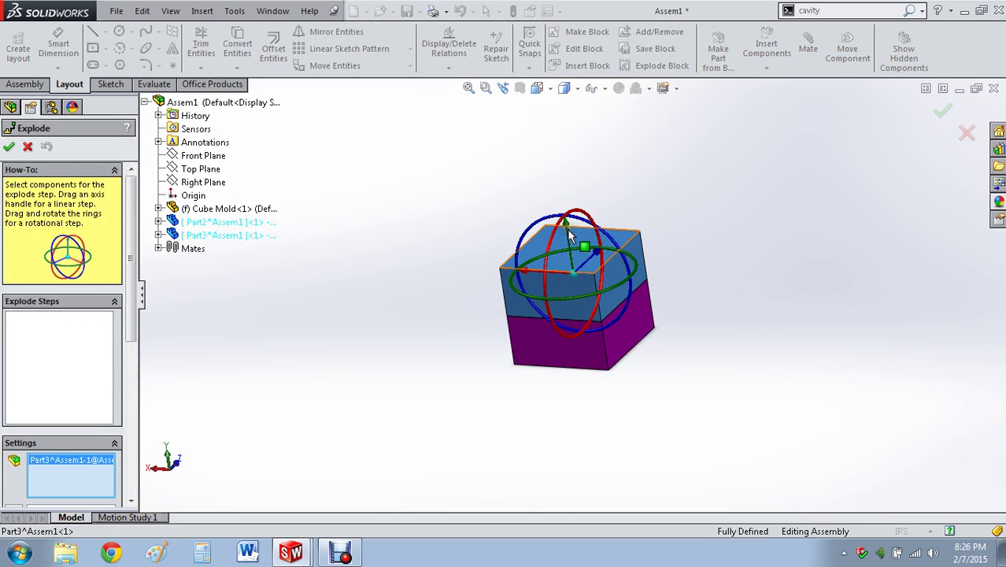
pyautogui.moveTo(568, 237); pyautogui.dragTo(567, 131)
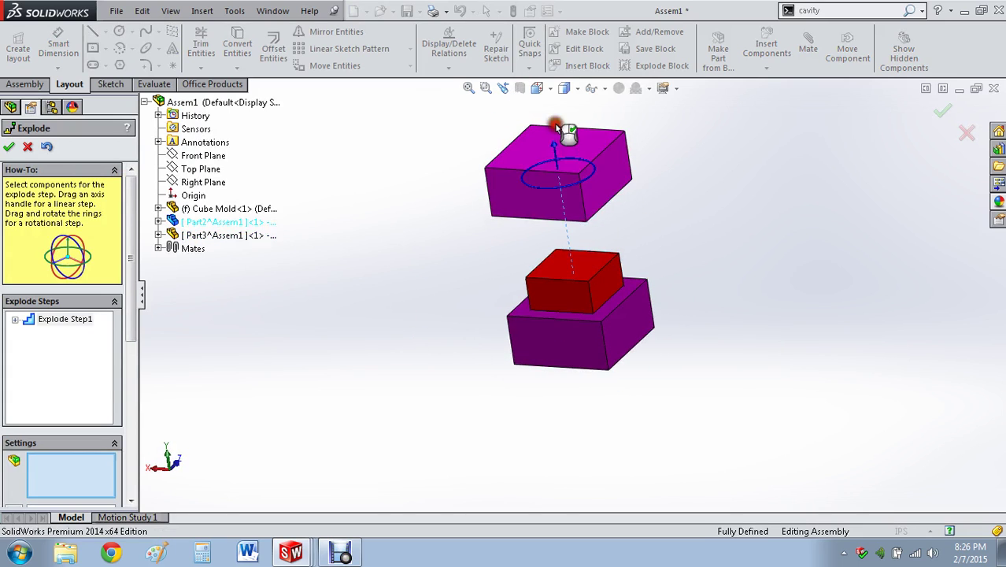
pyautogui.click(568, 321)
pyautogui.moveTo(571, 291); pyautogui.dragTo(568, 374)
pyautogui.moveTo(695, 267); pyautogui.dragTo(756, 306, button='middle')
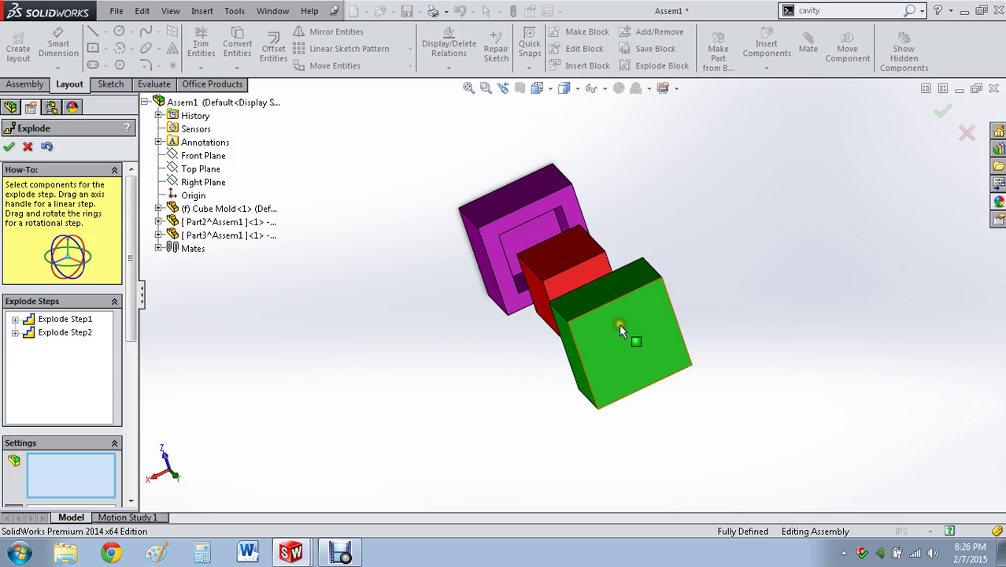
pyautogui.moveTo(697, 279); pyautogui.dragTo(512, 285, button='middle')
pyautogui.click(8, 147)
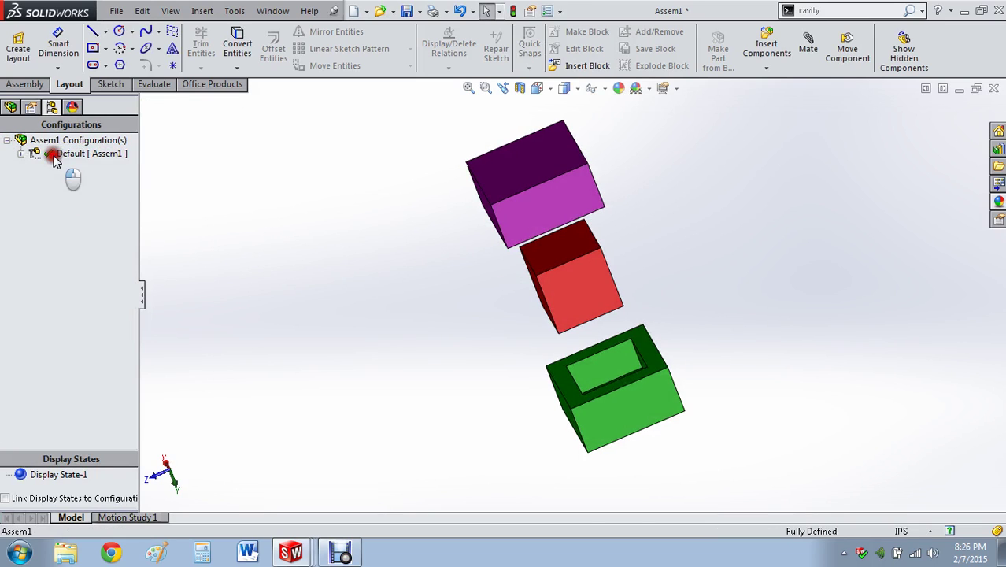
# Orbit the exploded mold so the green half is on top, then bring Debut forward
pyautogui.doubleClick(89, 141)
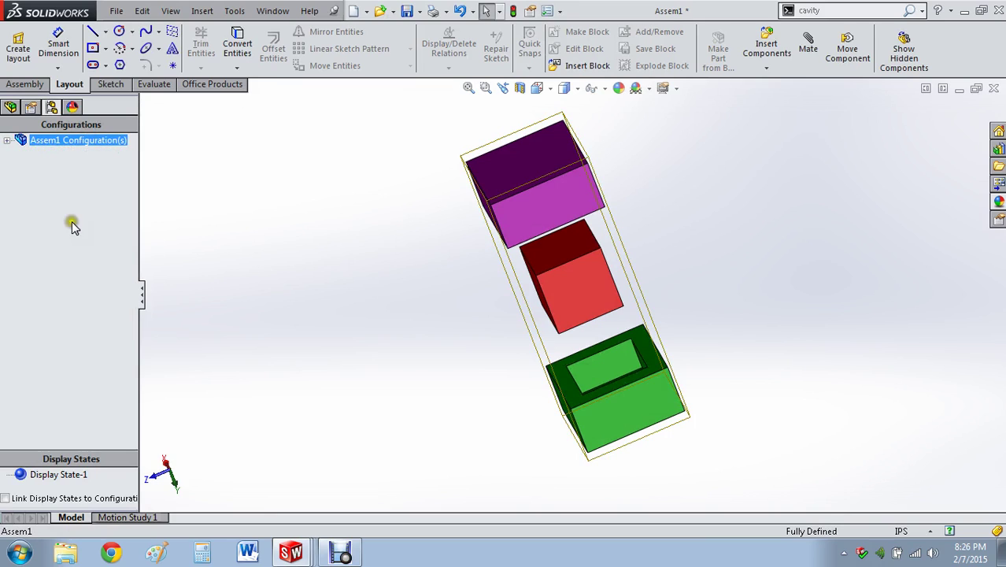
pyautogui.click(6, 141)
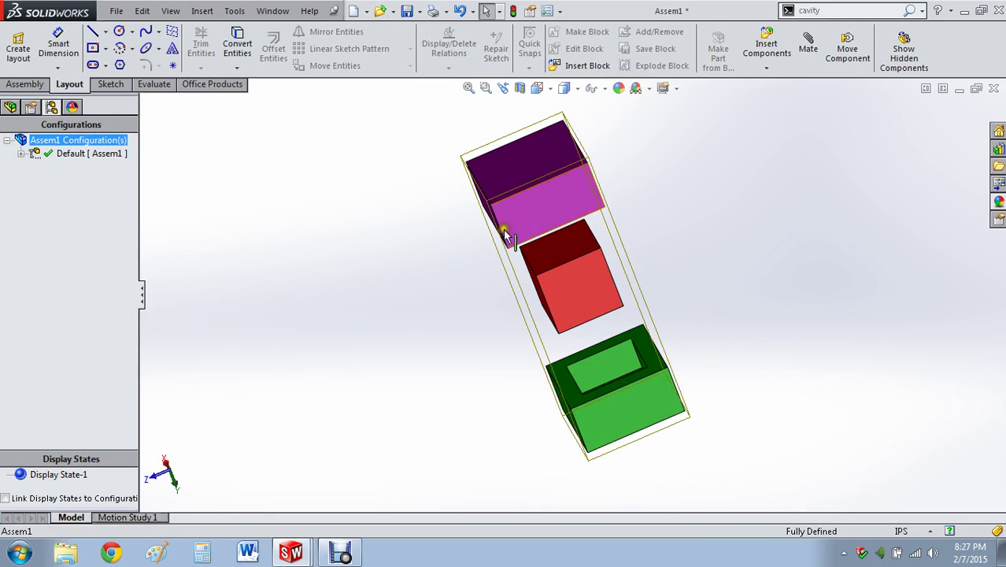
pyautogui.moveTo(685, 209); pyautogui.dragTo(813, 206, button='middle')
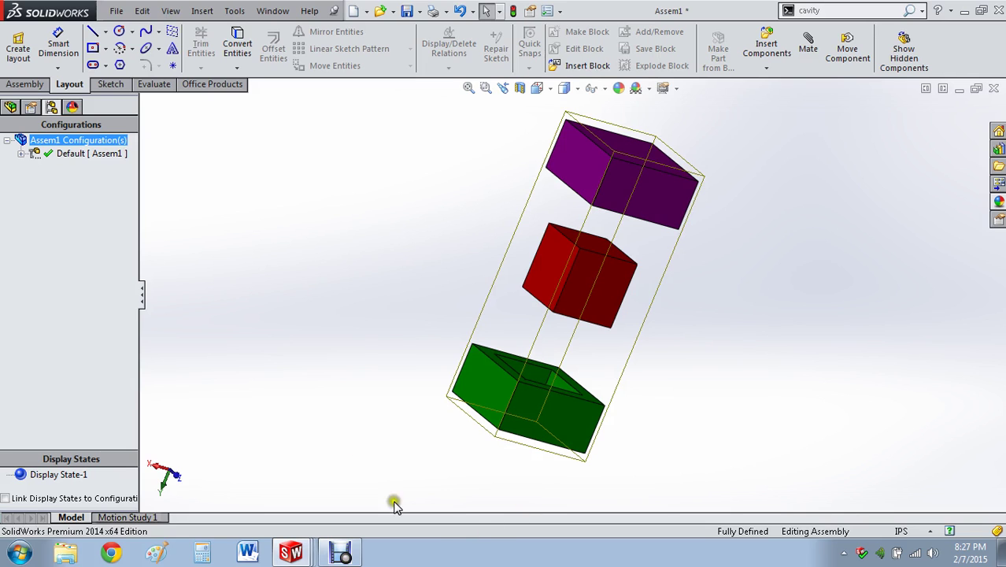
pyautogui.moveTo(371, 316); pyautogui.dragTo(399, 292, button='middle')
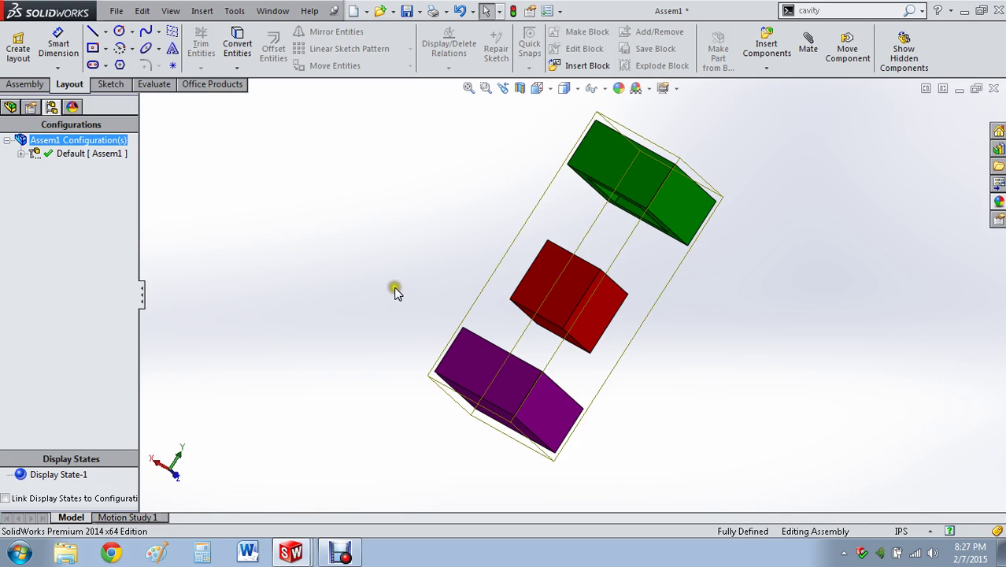
pyautogui.click(347, 555)
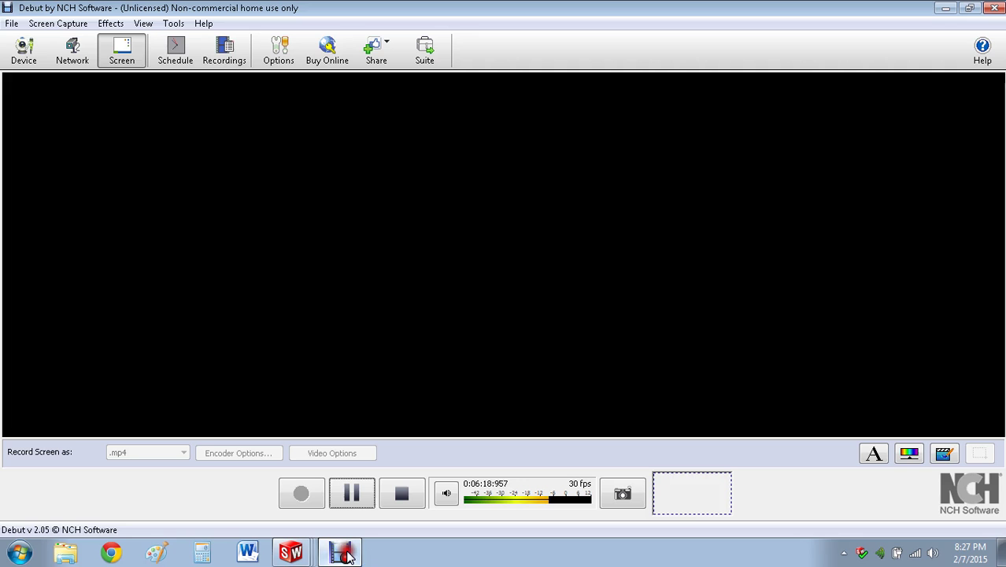